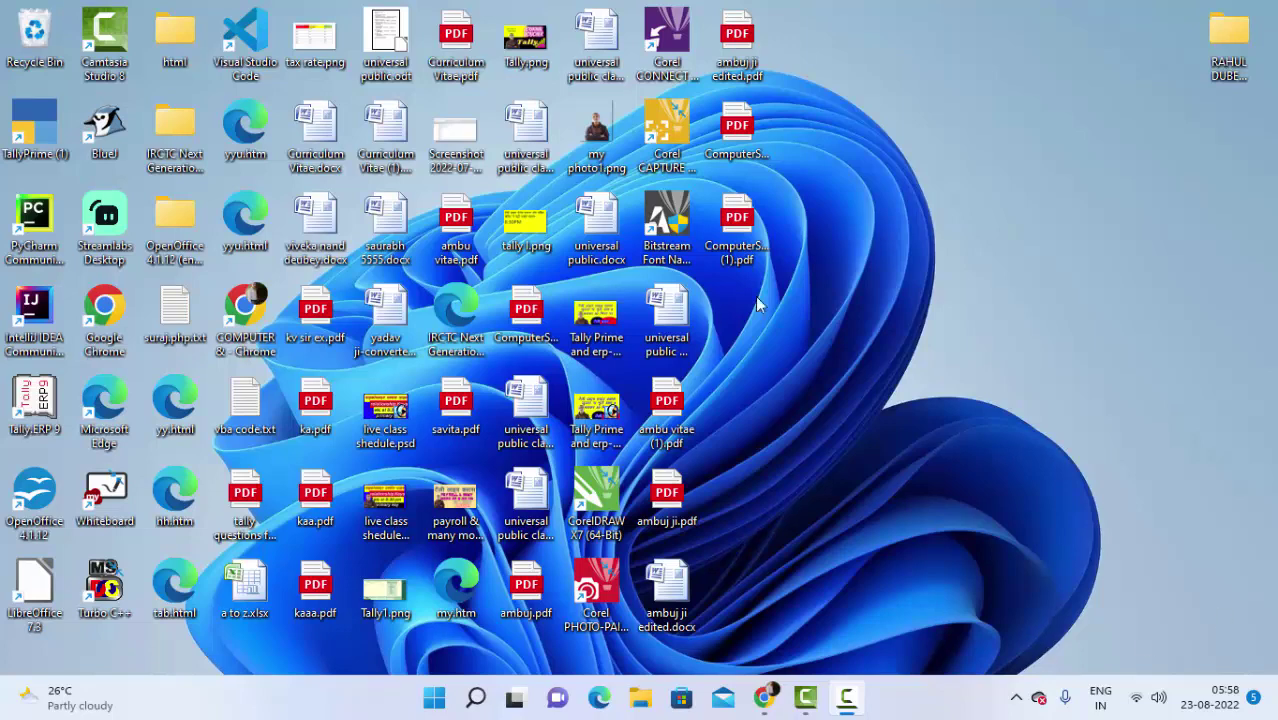
# Refresh the desktop, return to the untitled spreadsheet and select cell D5 holding Ram.
pyautogui.rightClick(900, 100)
pyautogui.click(936, 177)
pyautogui.click(764, 697)
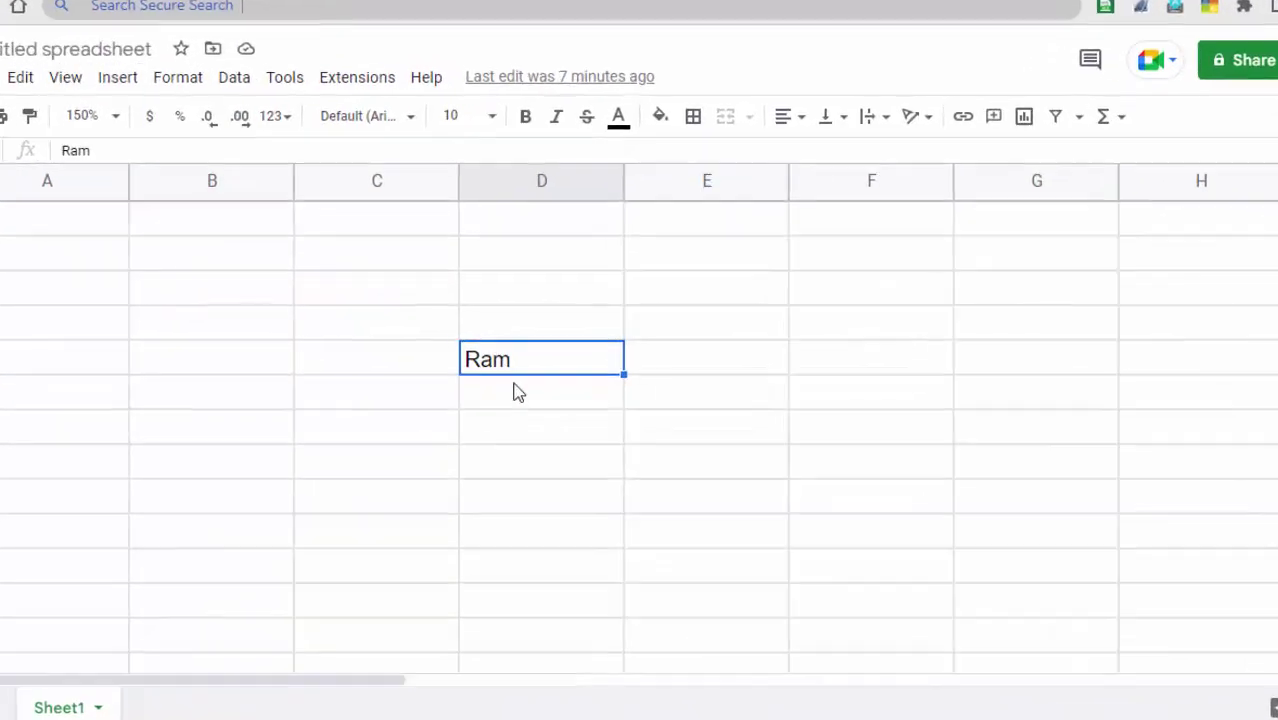
pyautogui.click(538, 386)
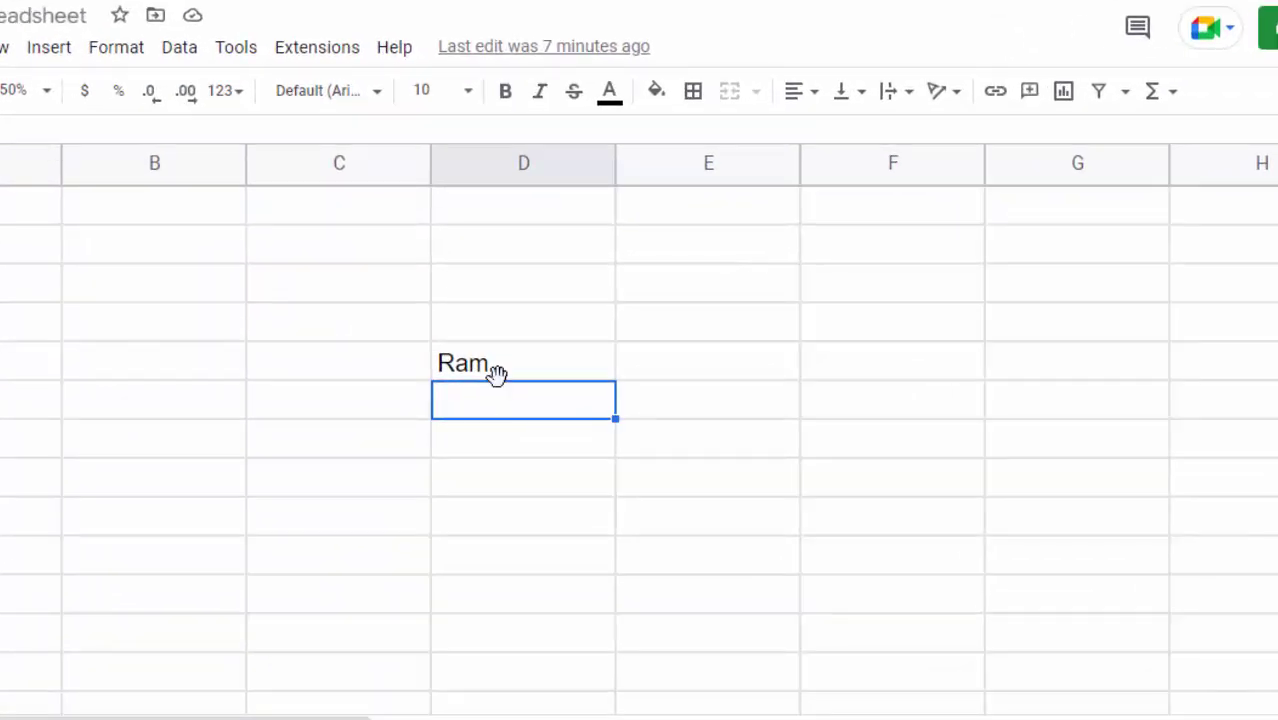
pyautogui.click(500, 370)
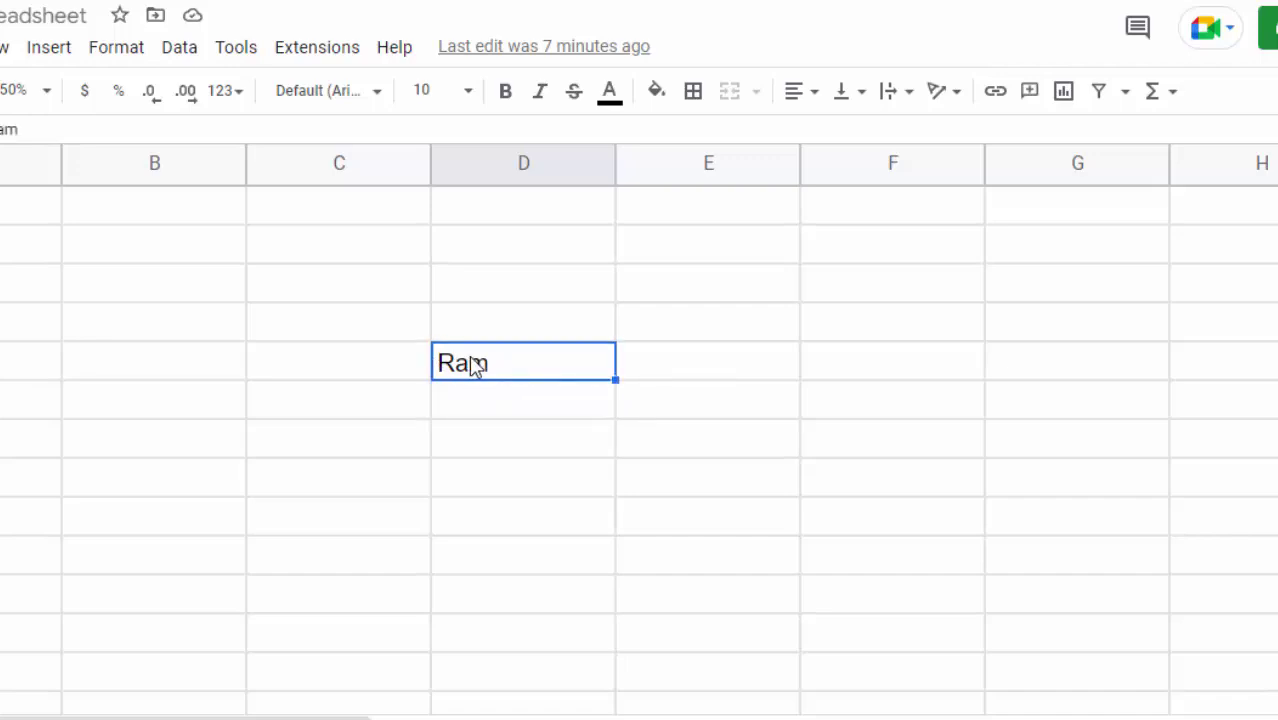
pyautogui.click(571, 412)
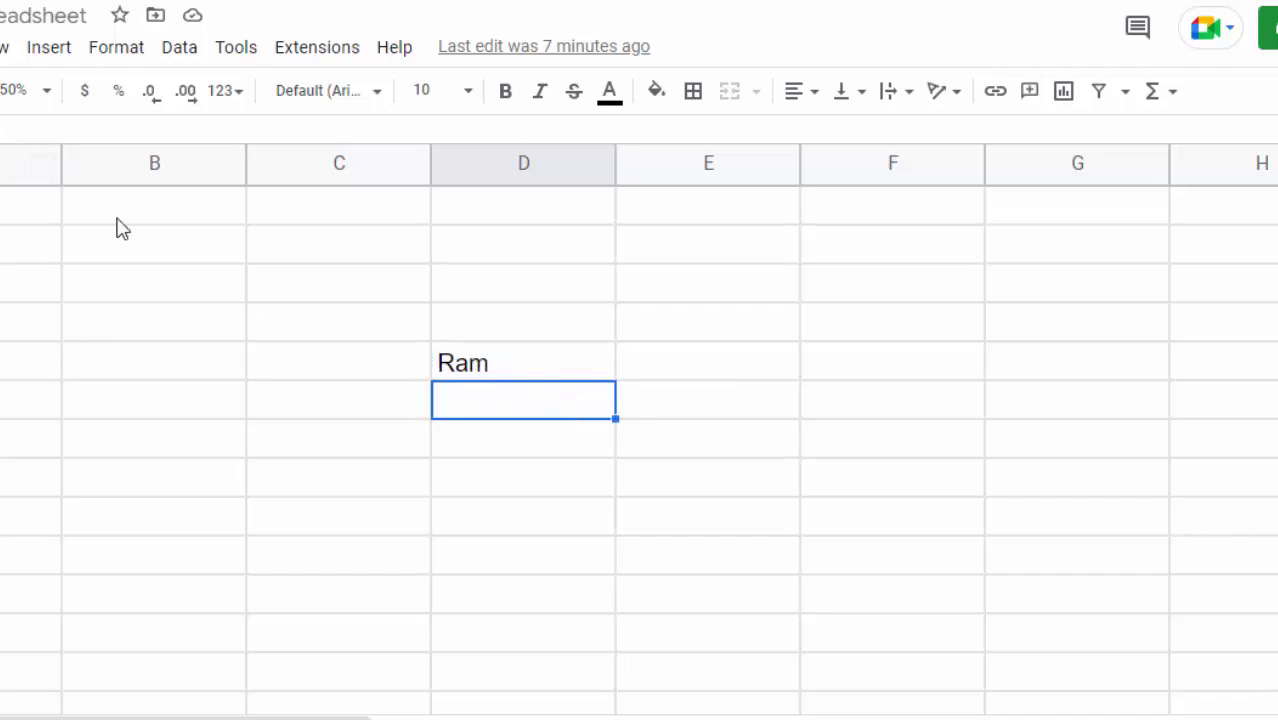
pyautogui.click(442, 366)
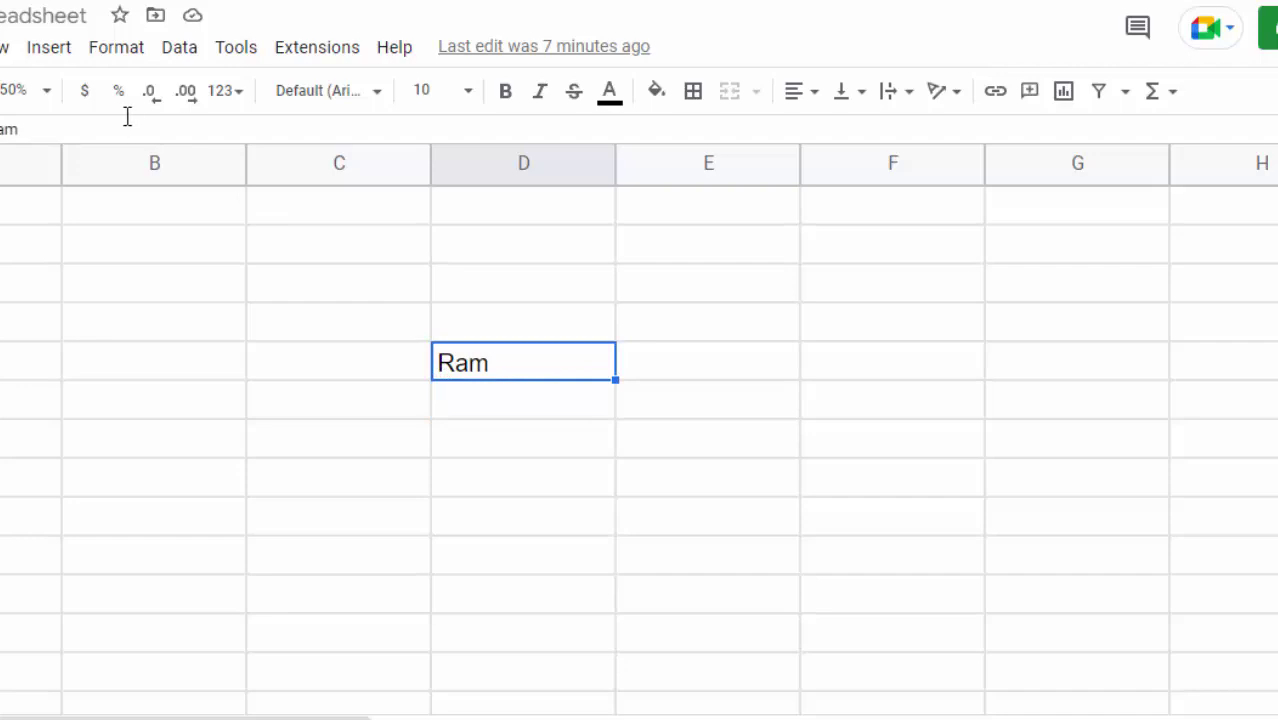
# Zoom the sheet to 200% and keep cell D5 selected.
pyautogui.click(42, 94)
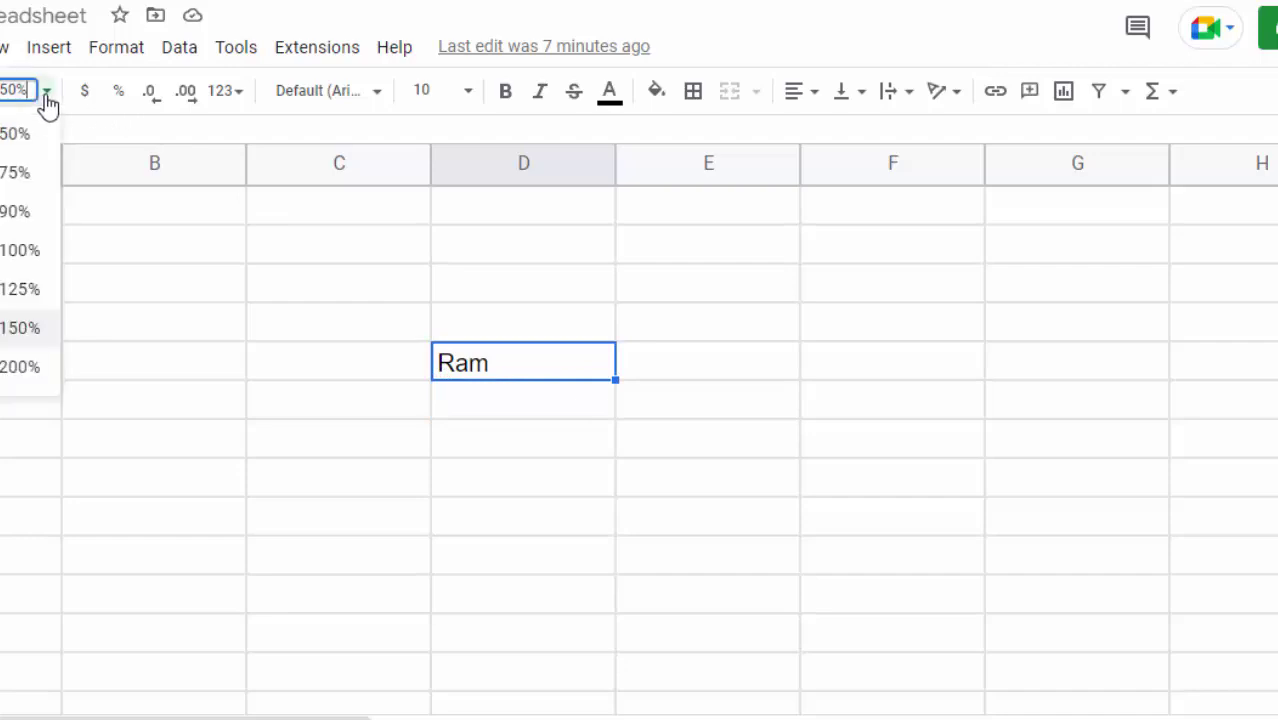
pyautogui.click(32, 368)
pyautogui.click(659, 462)
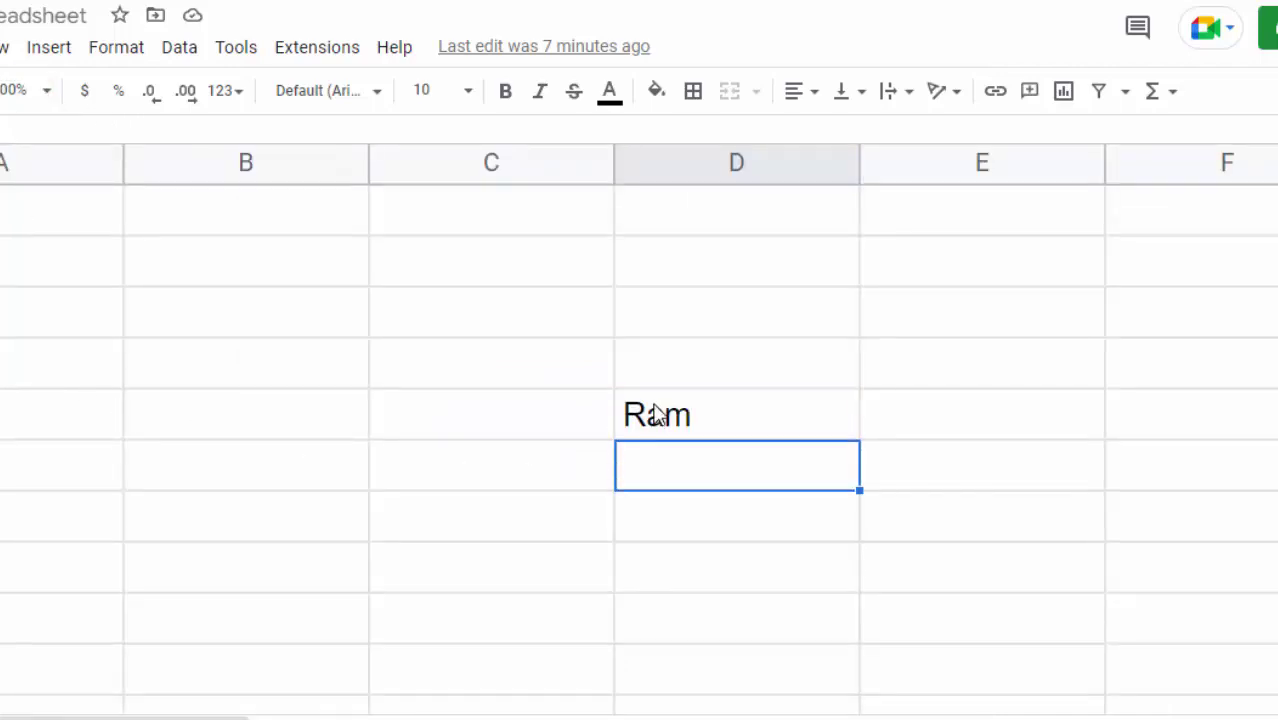
pyautogui.click(655, 412)
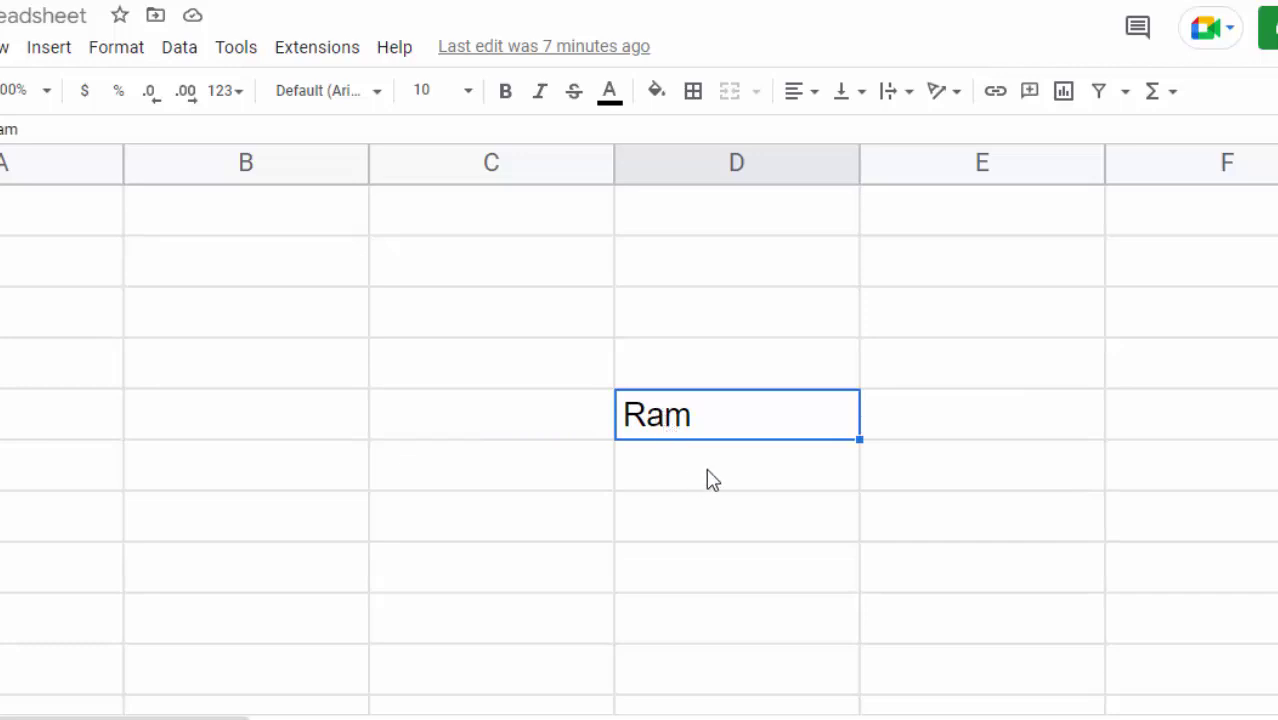
# Apply a yellow fill colour to cell D5 containing Ram.
pyautogui.click(659, 100)
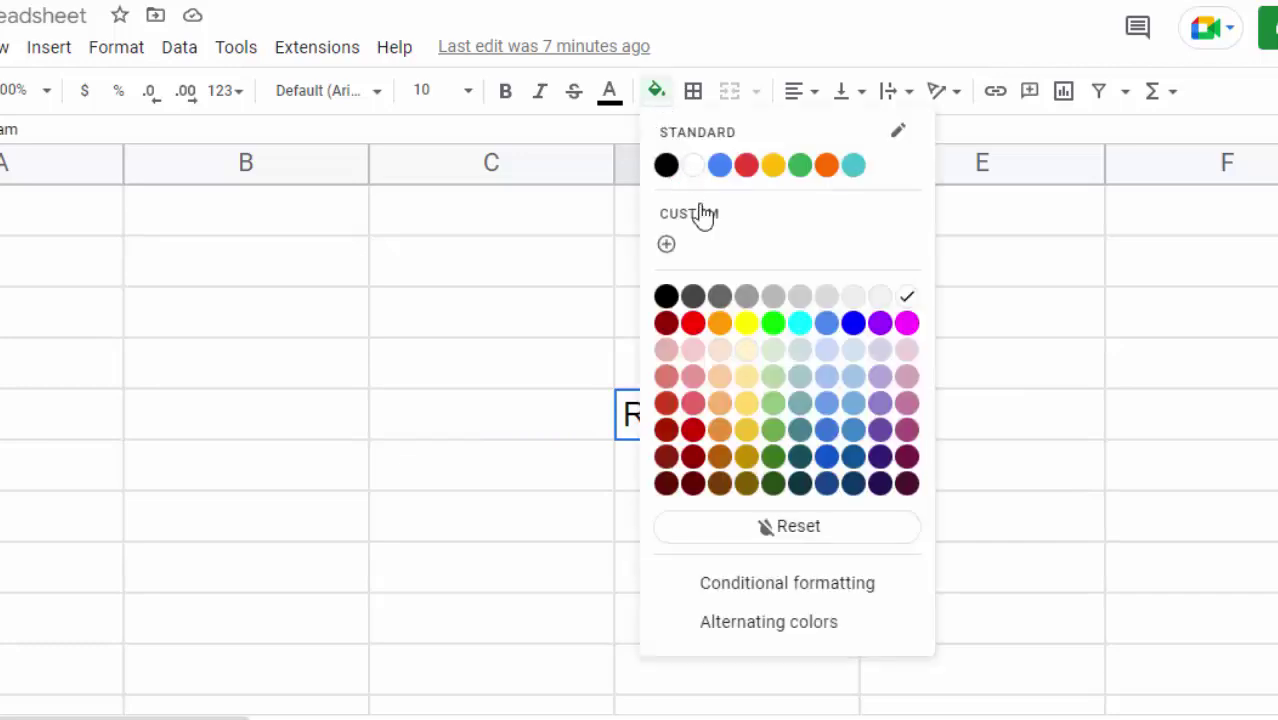
pyautogui.click(747, 324)
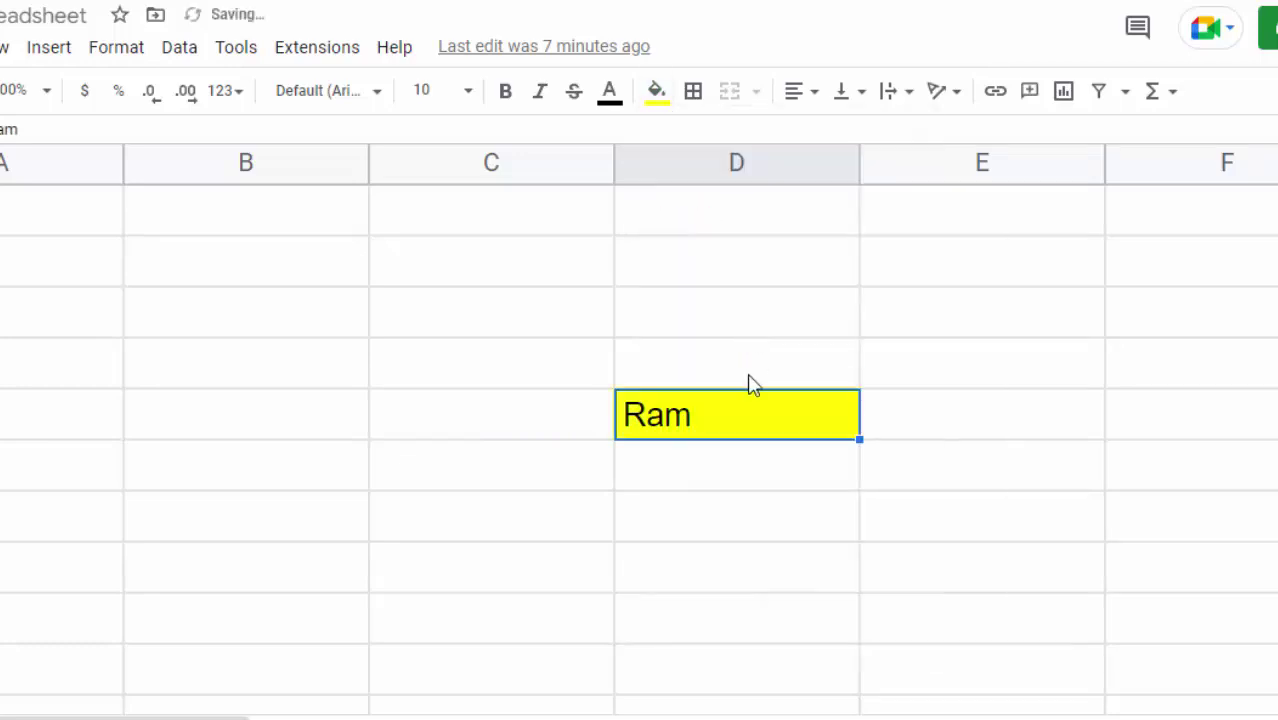
pyautogui.click(775, 572)
pyautogui.click(703, 435)
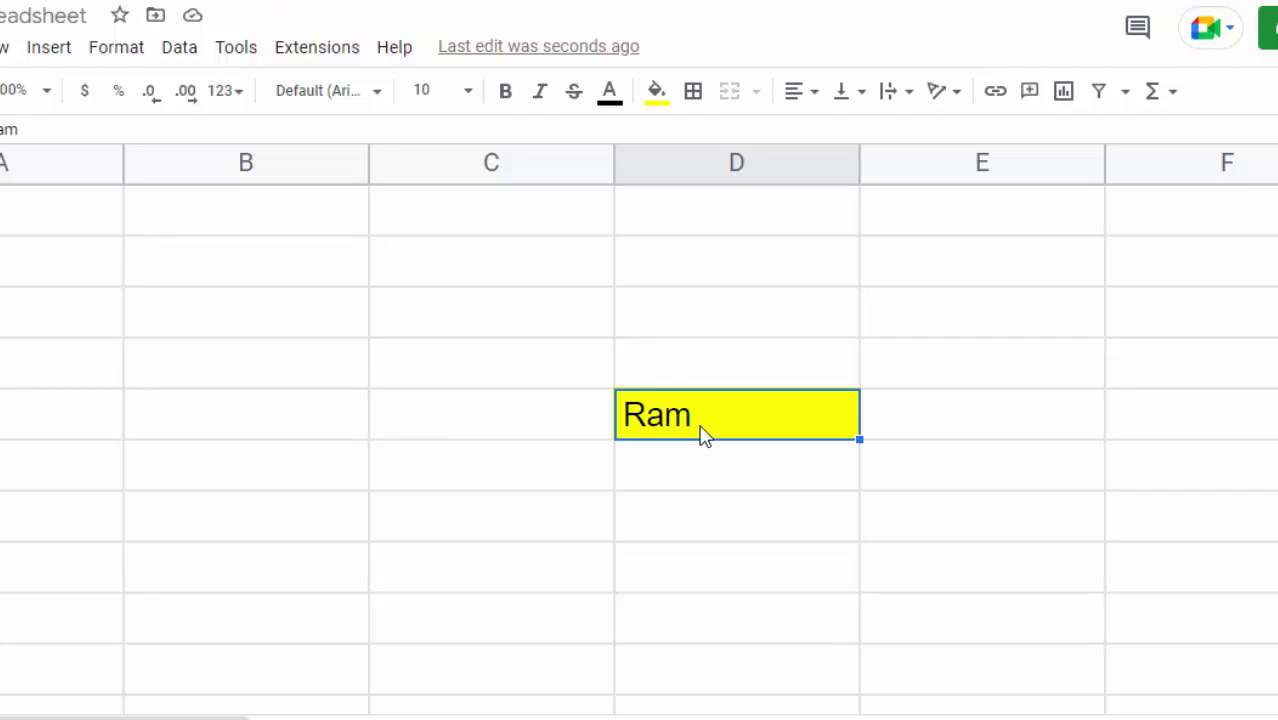
# Undo and redo, try right and left alignment, then centre Ram with Ctrl+Shift+E.
pyautogui.hotkey('ctrl', 'z')
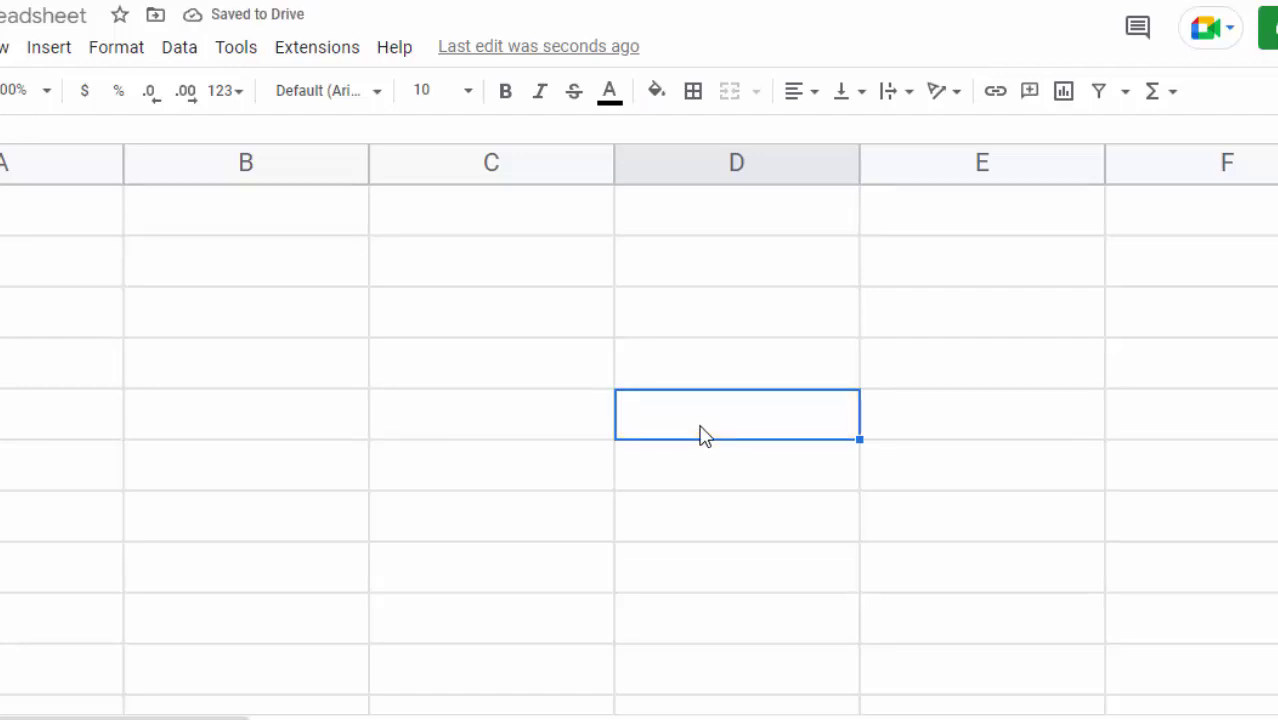
pyautogui.hotkey('ctrl', 'y')
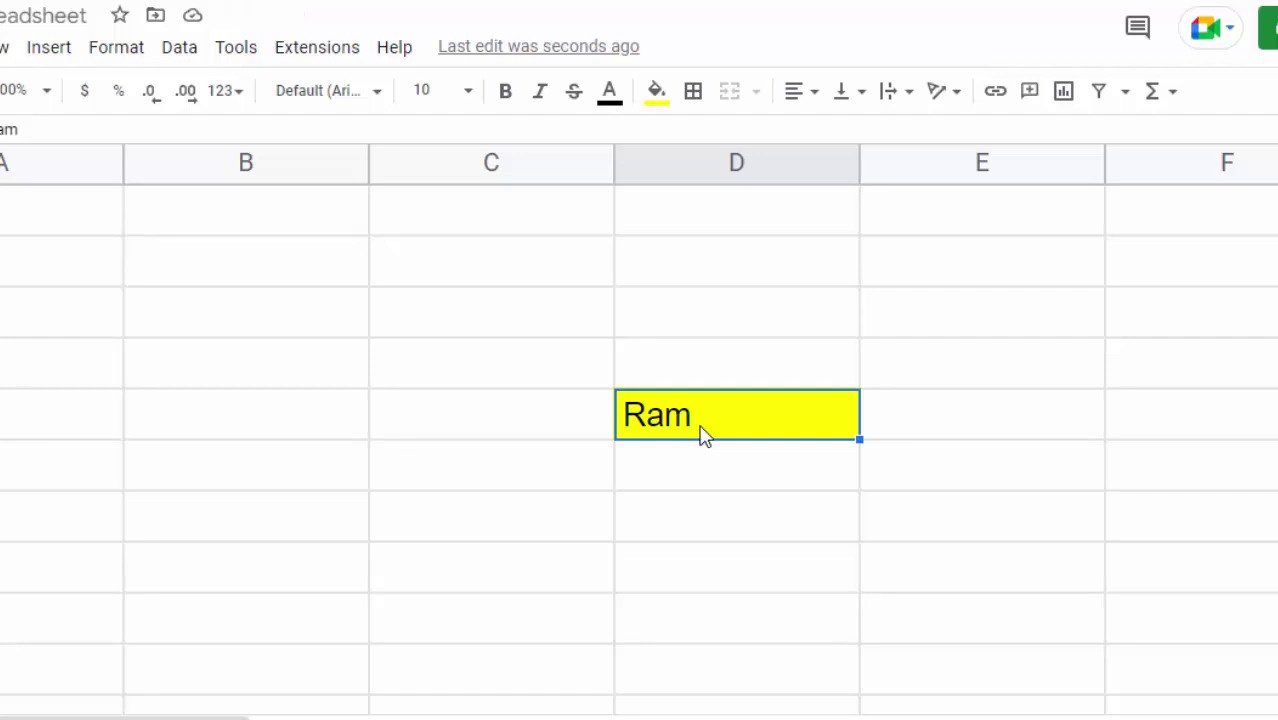
pyautogui.hotkey('ctrl', 'shift', 'r')
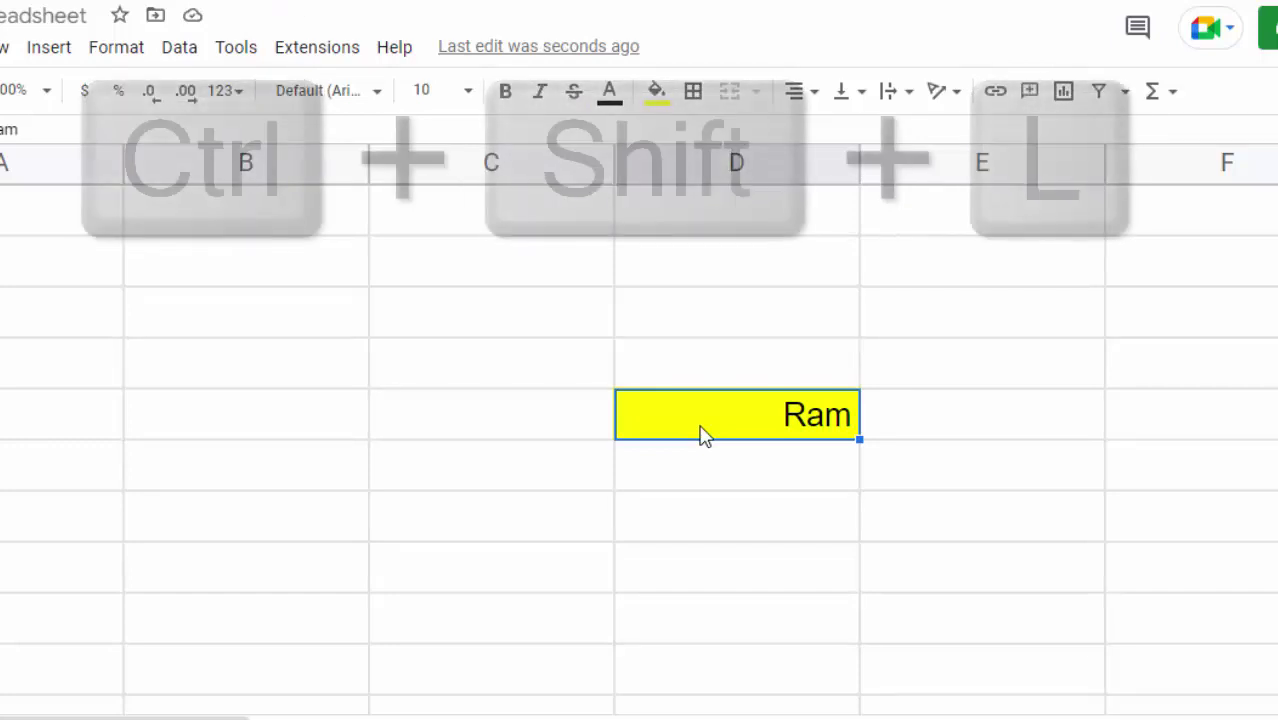
pyautogui.hotkey('ctrl', 'shift', 'l')
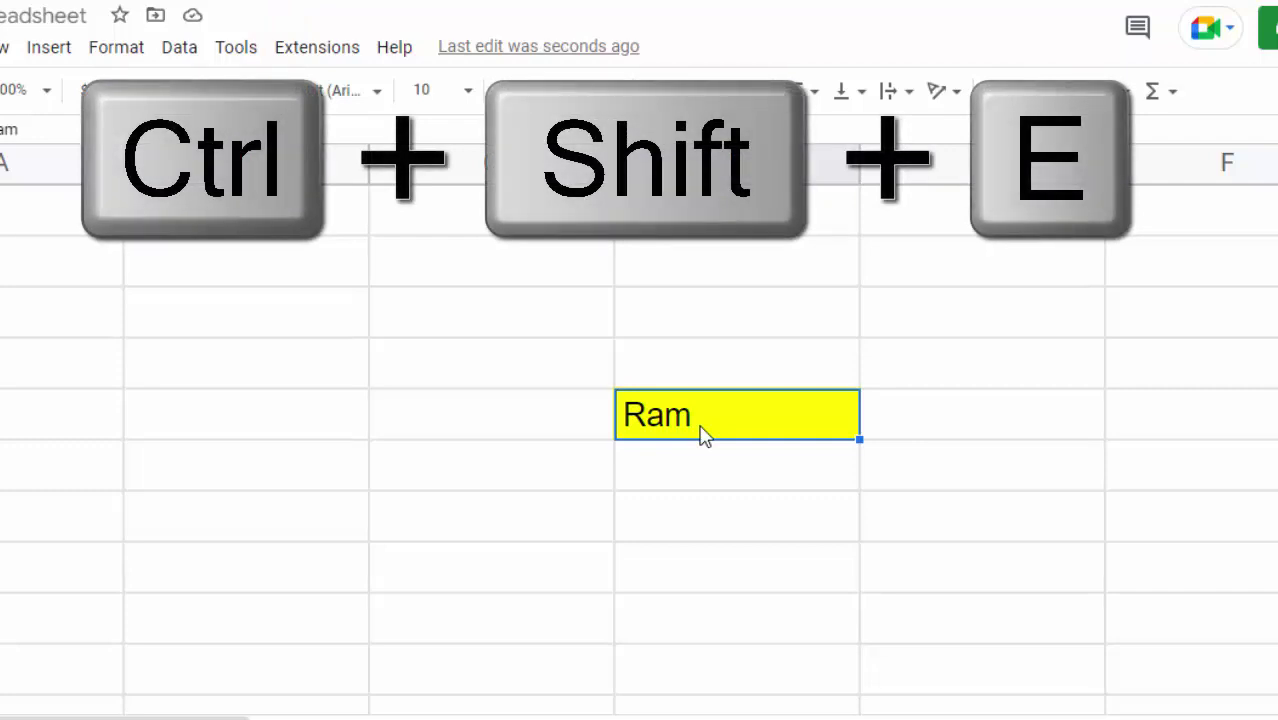
pyautogui.hotkey('ctrl', 'shift', 'e')
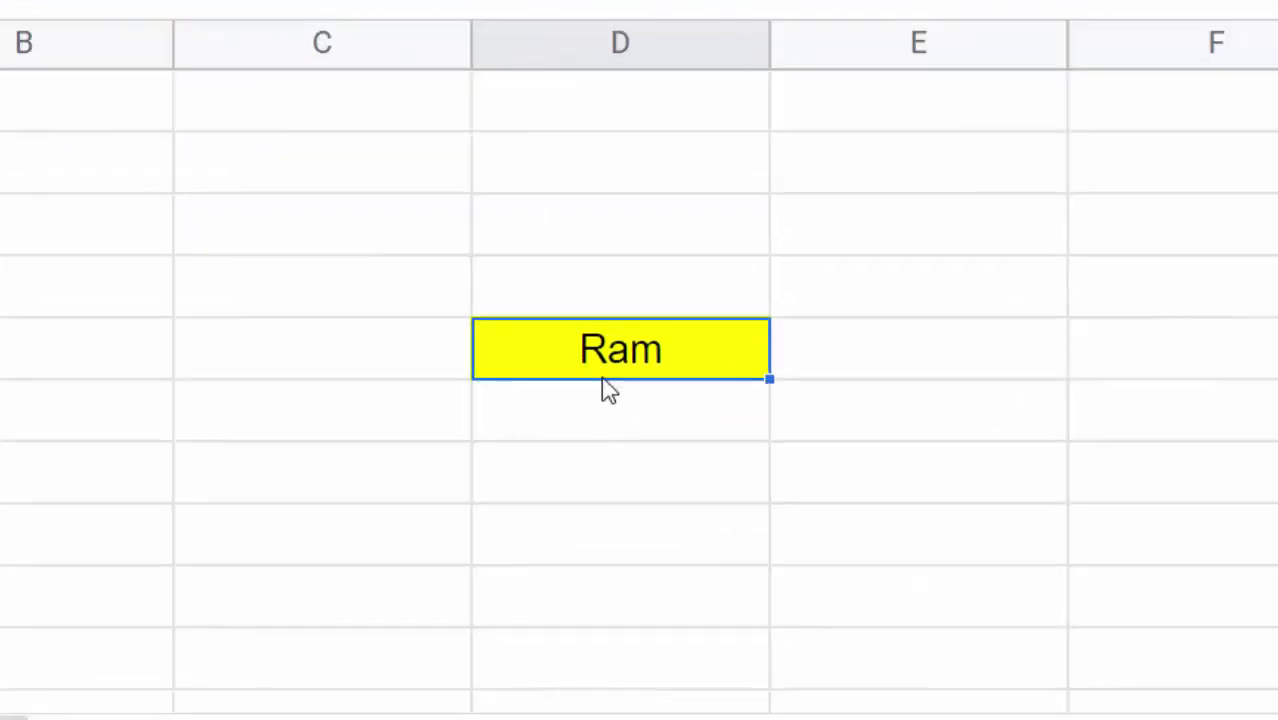
# Add a top border to the Ram cell with Shift+Alt+1.
pyautogui.hotkey('shift', 'alt', '1')
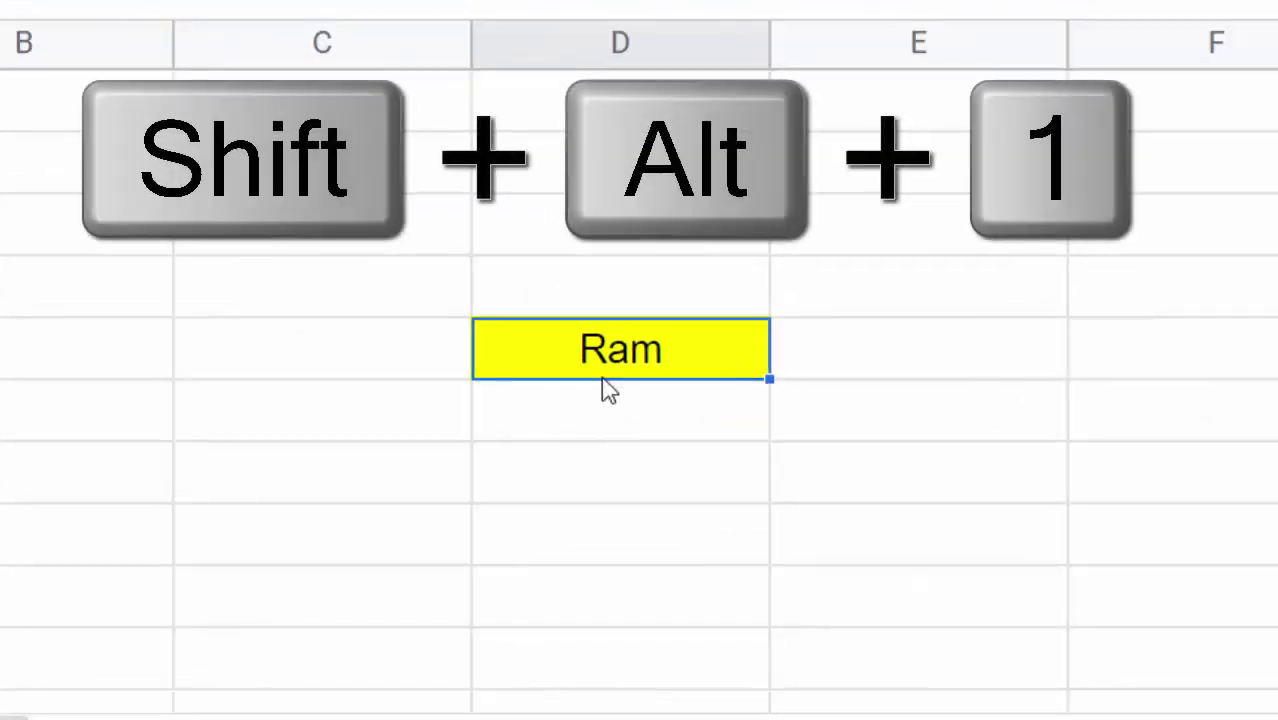
pyautogui.hotkey('shift', 'alt', '1')
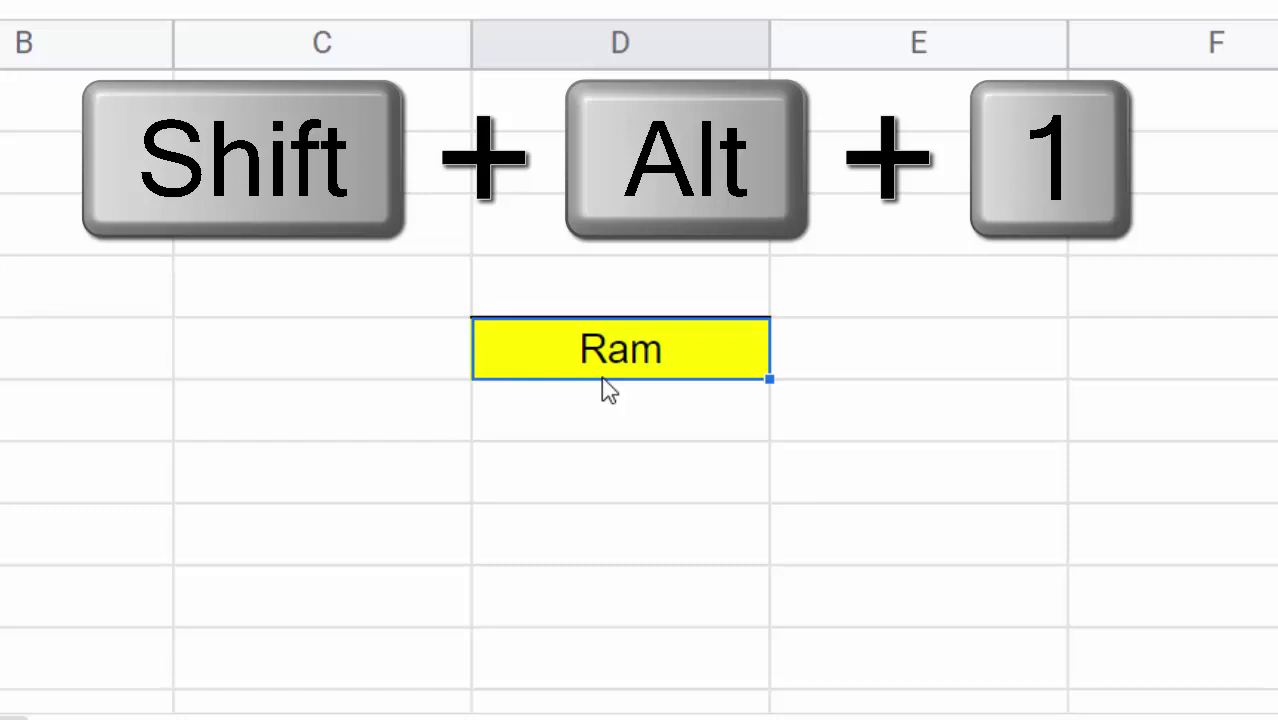
pyautogui.click(622, 471)
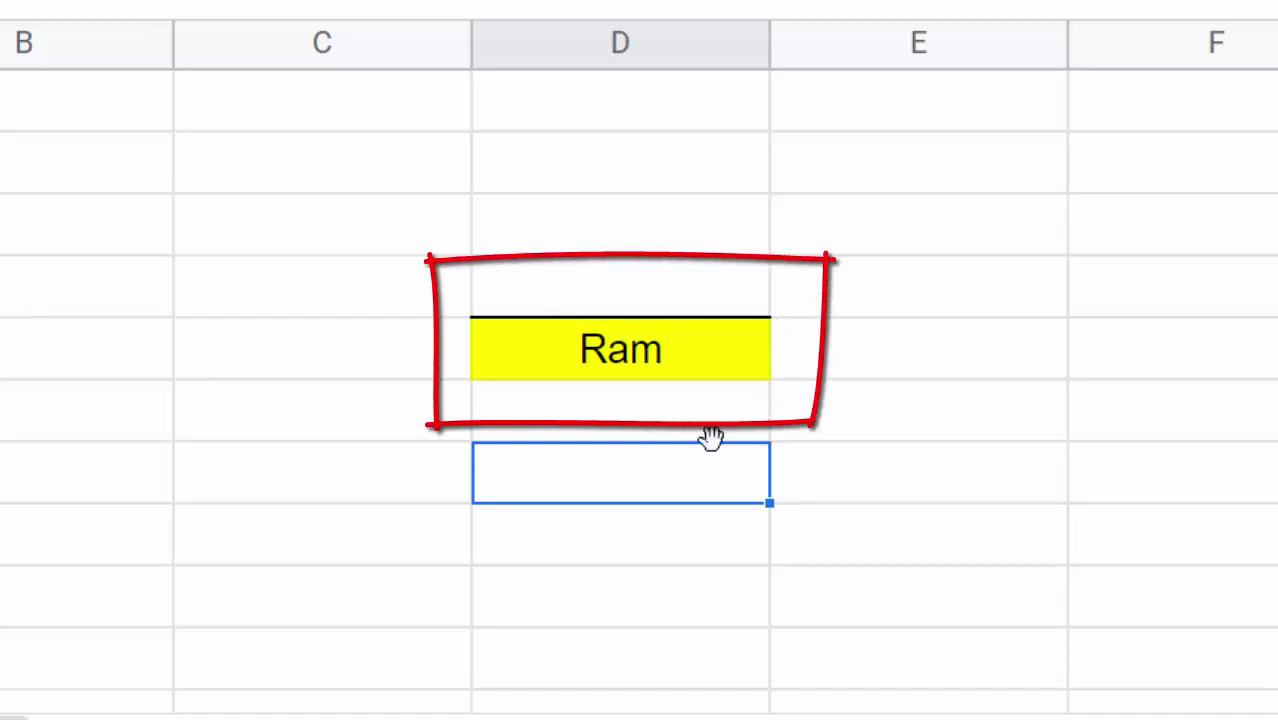
pyautogui.click(650, 365)
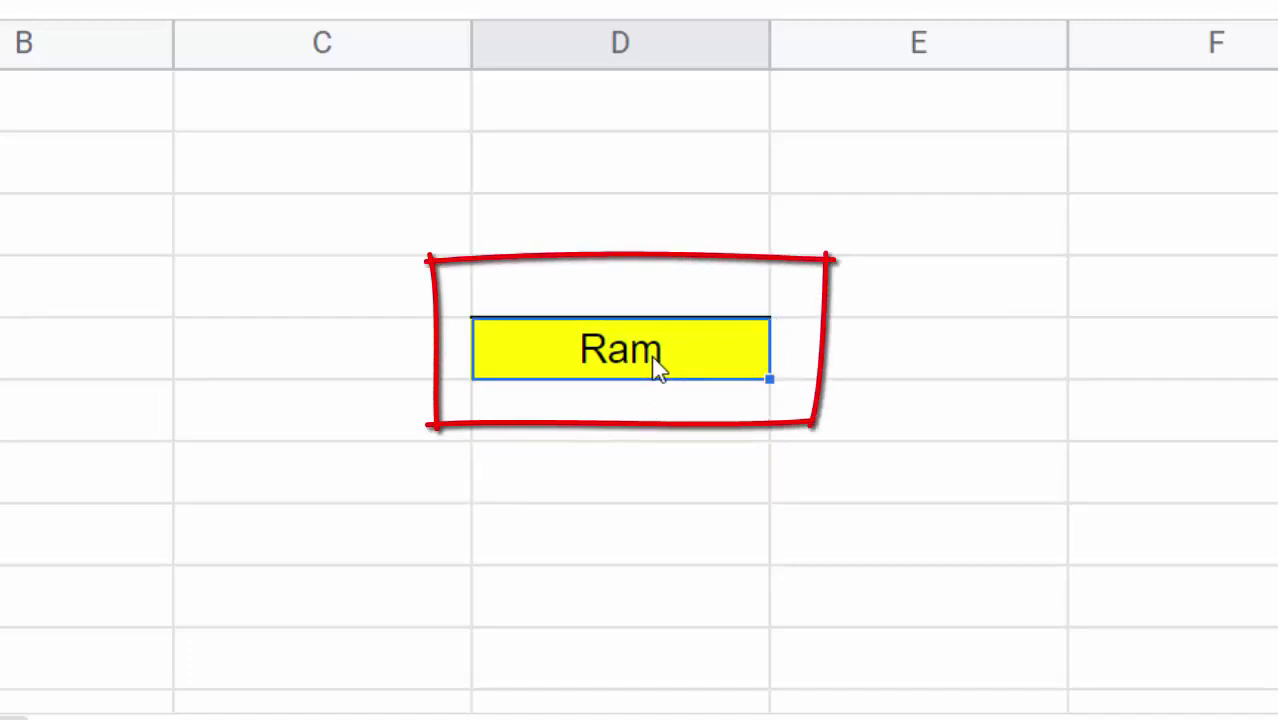
# Add right, bottom and left borders to the Ram cell with Shift+Alt+2, 3 and 4.
pyautogui.hotkey('shift', 'alt', '2')
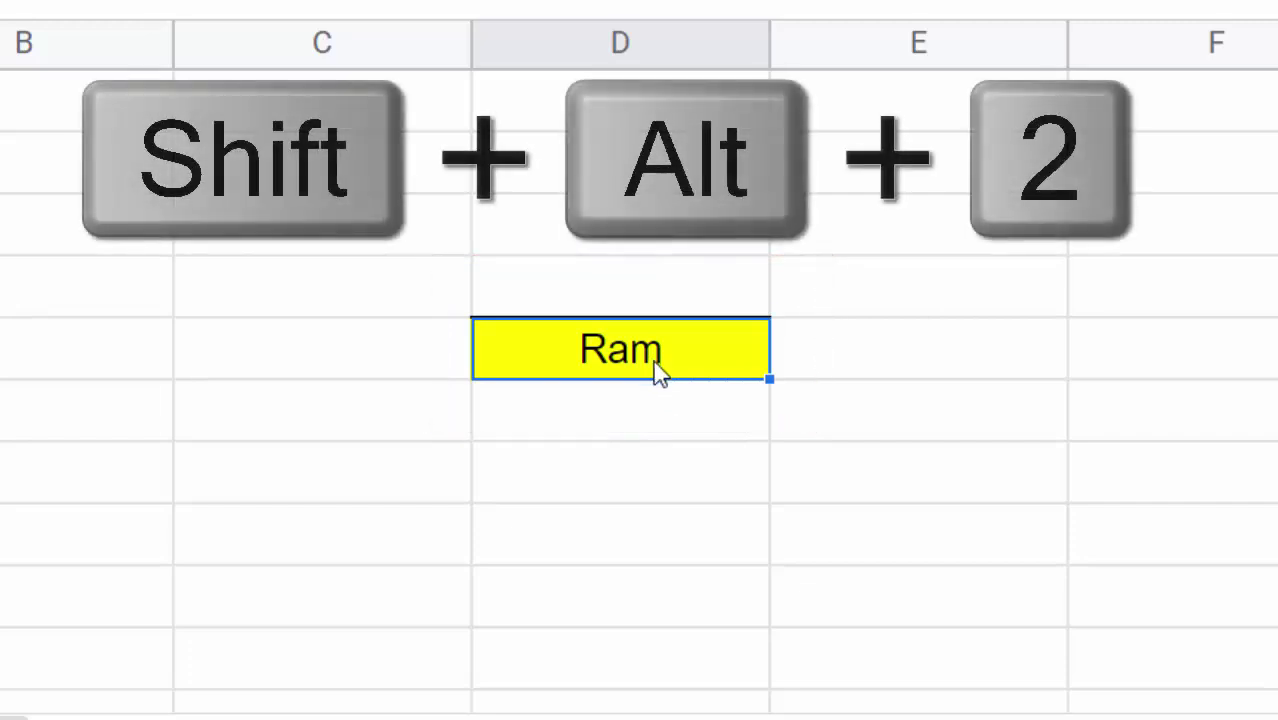
pyautogui.click(687, 463)
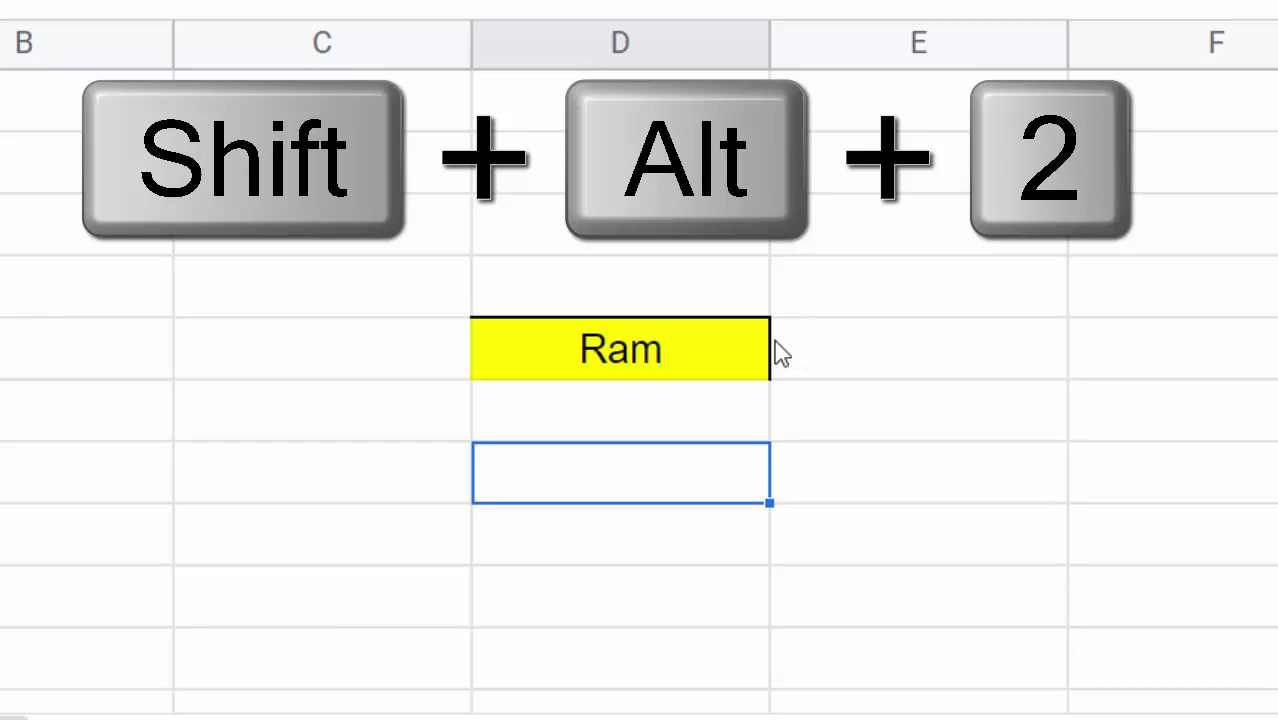
pyautogui.click(737, 336)
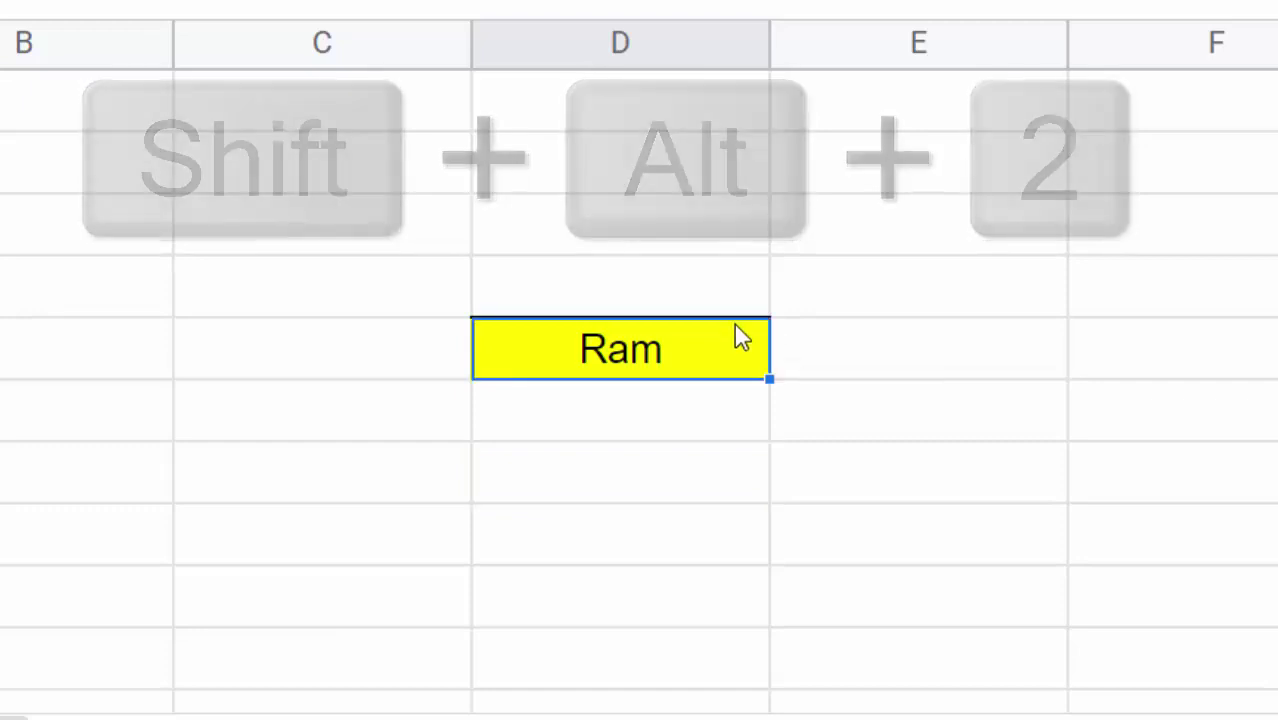
pyautogui.hotkey('shift', 'alt', '3')
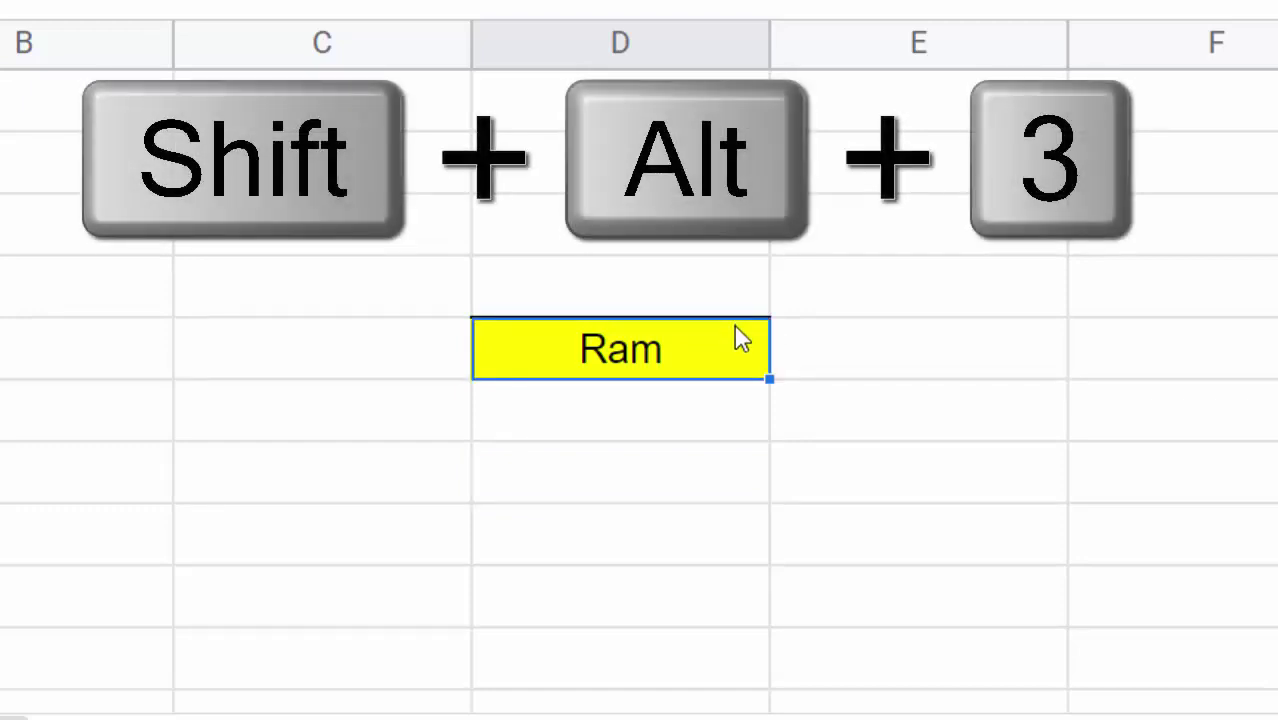
pyautogui.click(702, 466)
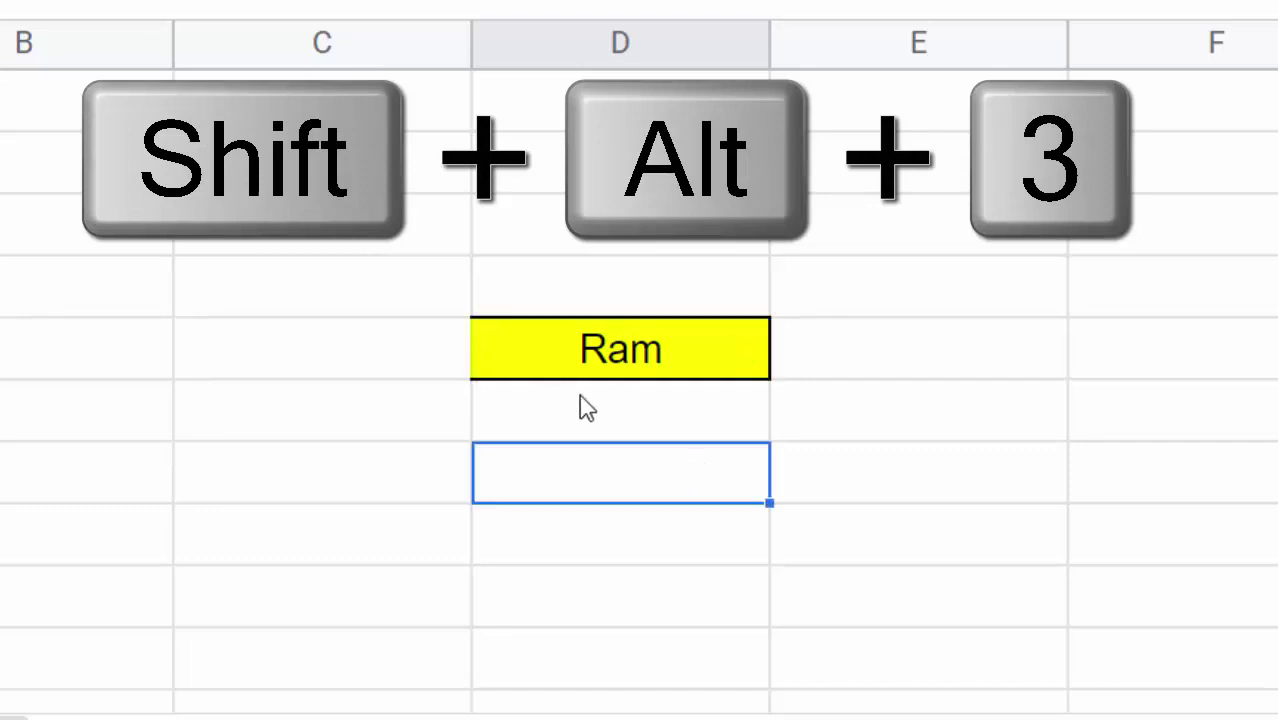
pyautogui.click(573, 370)
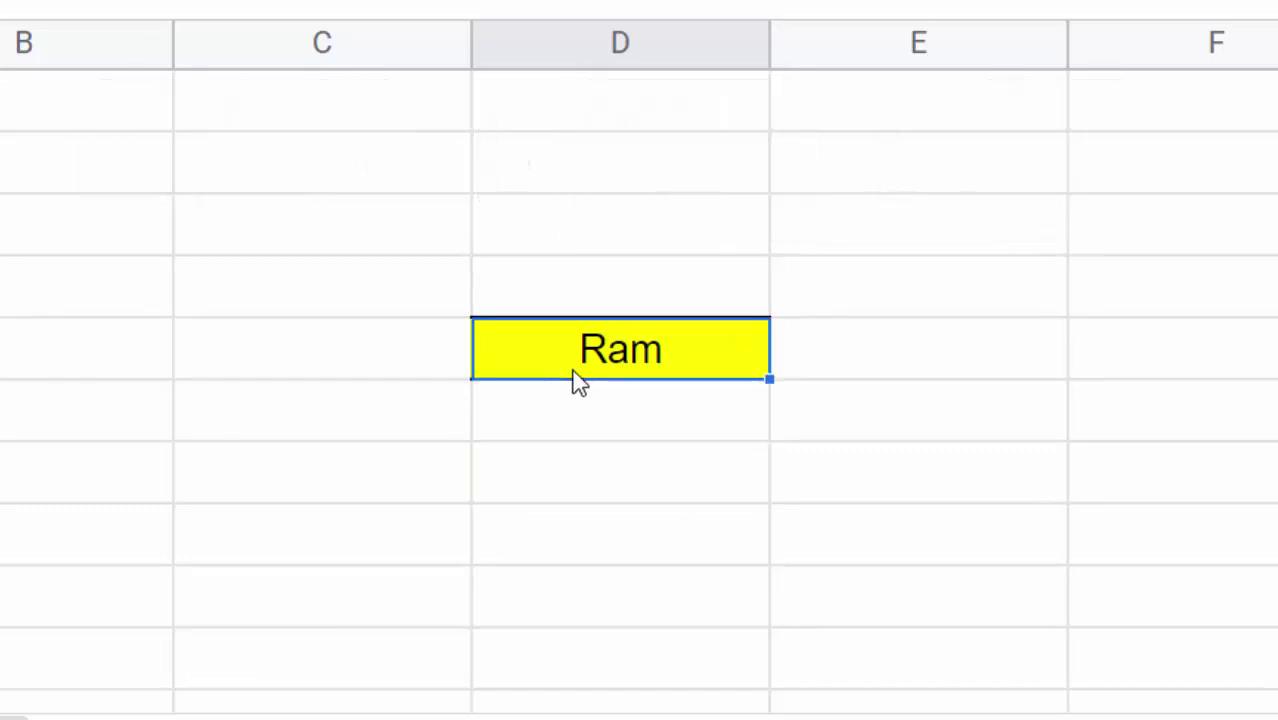
pyautogui.hotkey('alt', 'shift', '4')
# Deselect the Ram cell to view its finished borders.
pyautogui.click(599, 550)
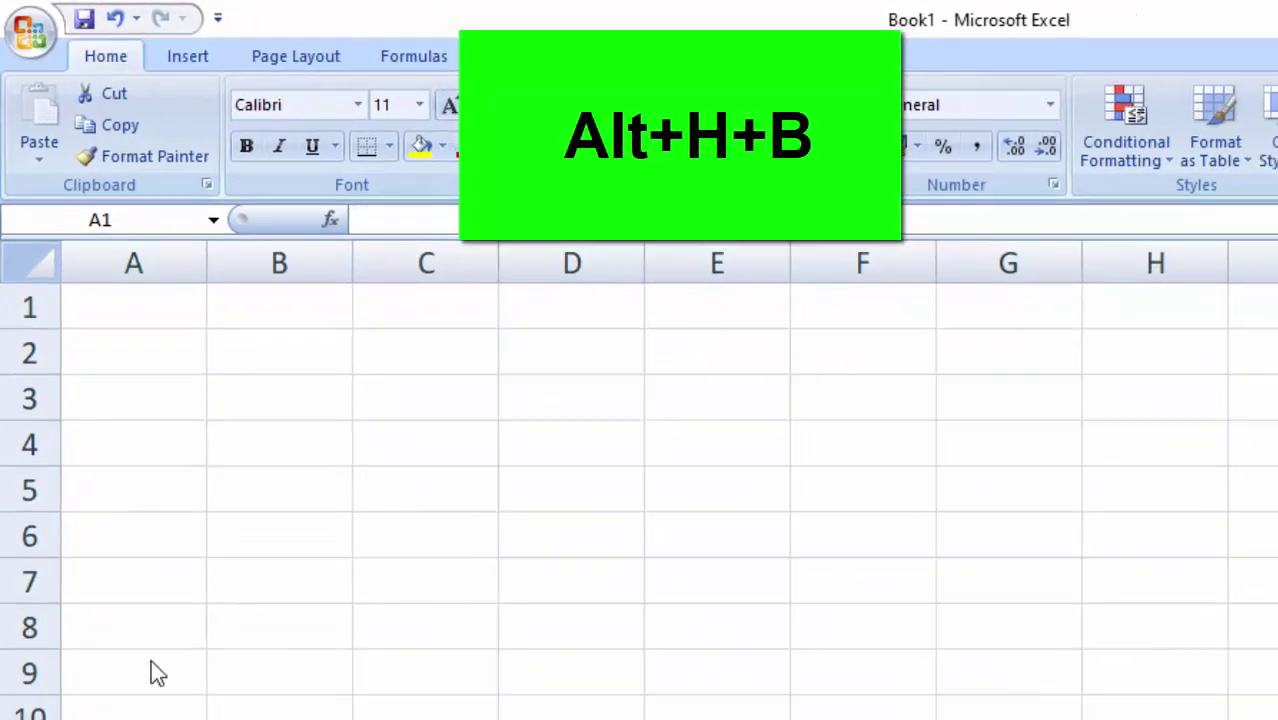
# Enter 'We are Indian' in cell E2 of Book1.
pyautogui.click(702, 355)
pyautogui.click(702, 355)
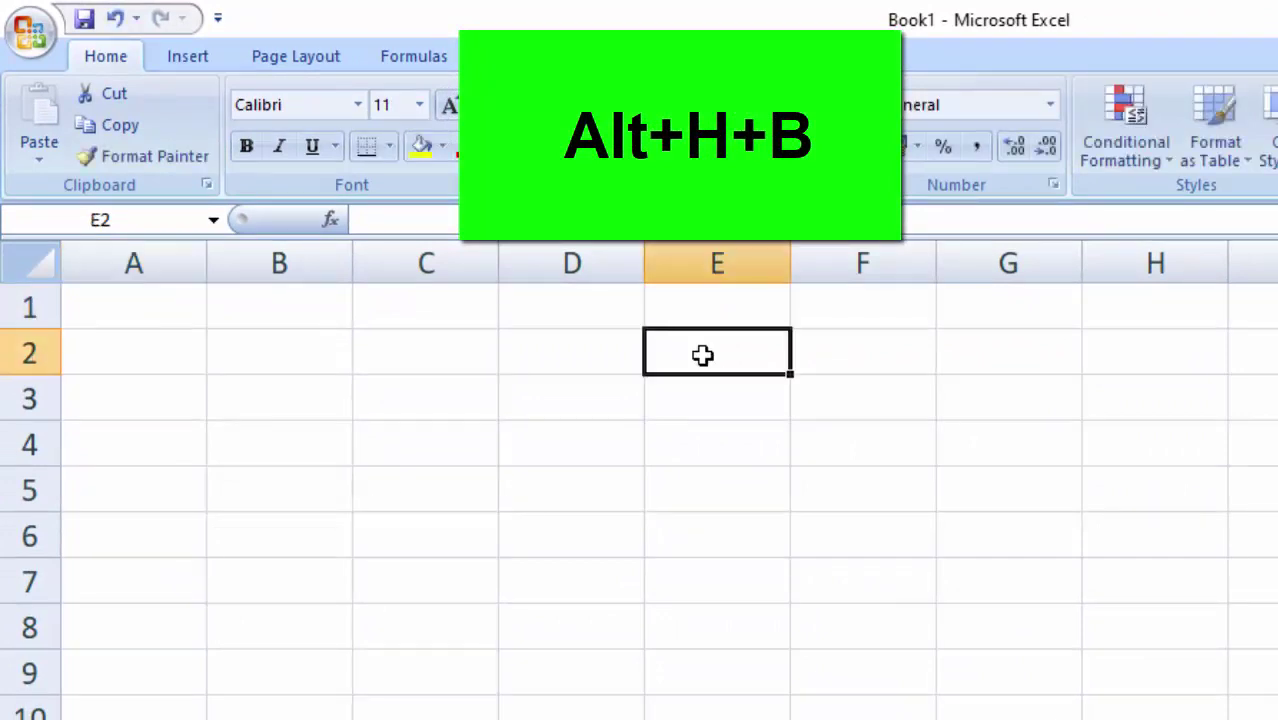
pyautogui.write('We a')
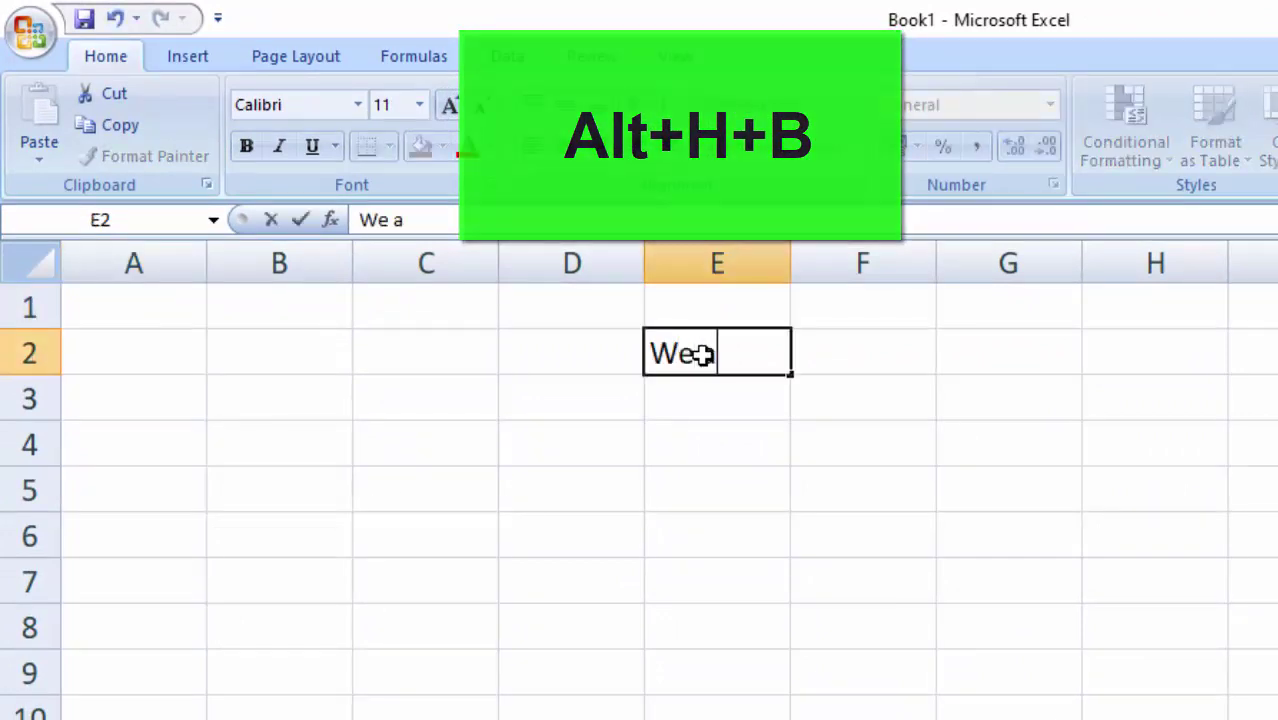
pyautogui.write('re lndia')
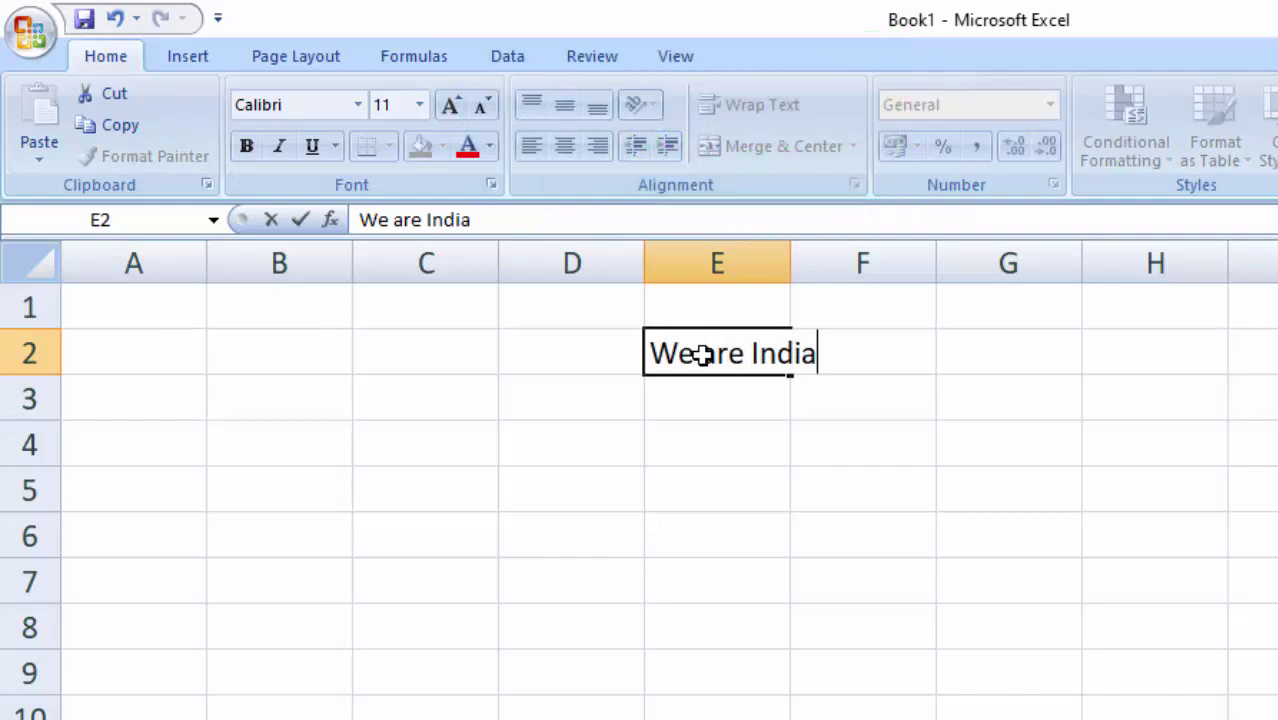
pyautogui.write('n')
pyautogui.click(765, 448)
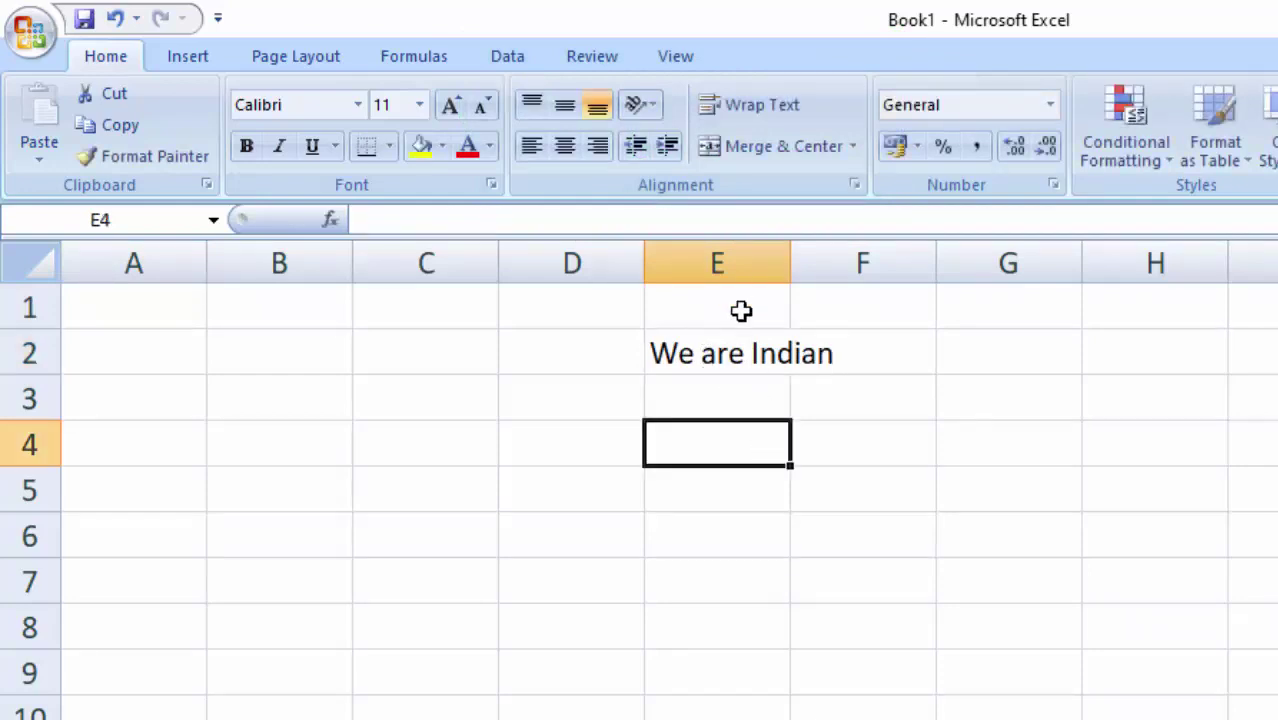
pyautogui.click(752, 360)
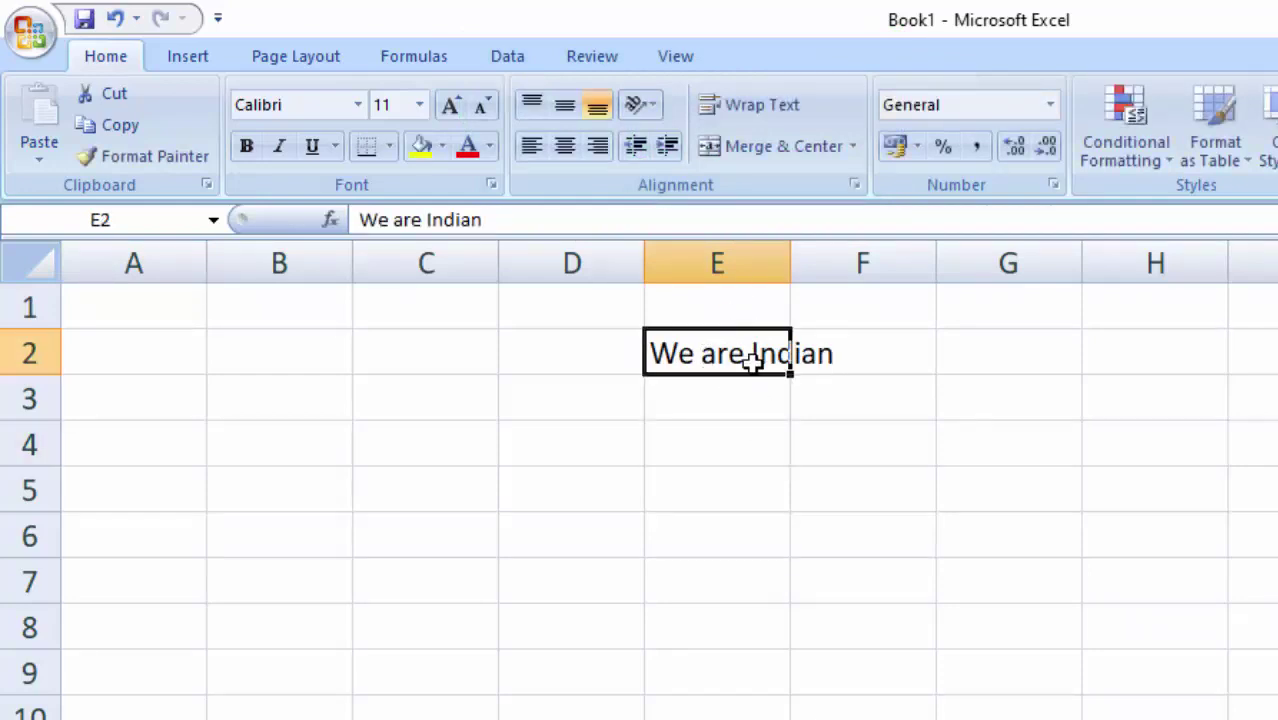
# AutoFit column E to the text width with Alt+H, O, I.
pyautogui.press('alt')
pyautogui.press('h')
pyautogui.press('o')
pyautogui.press('i')
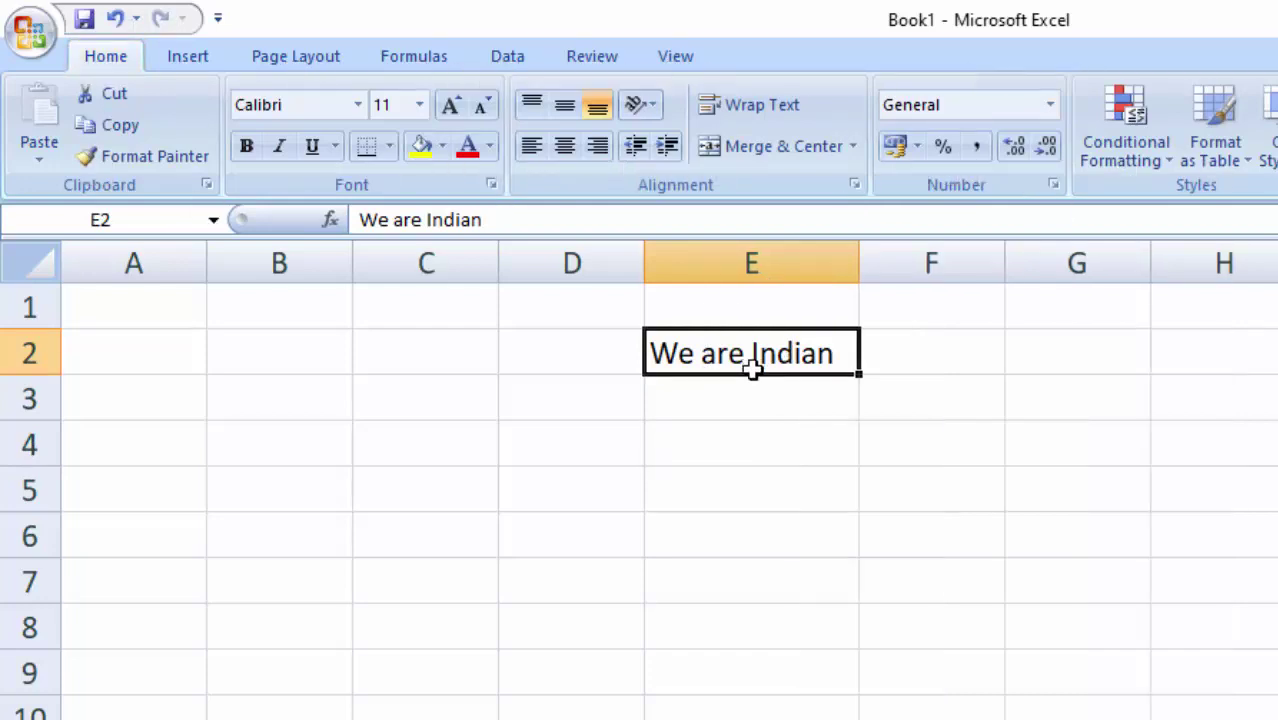
pyautogui.click(762, 406)
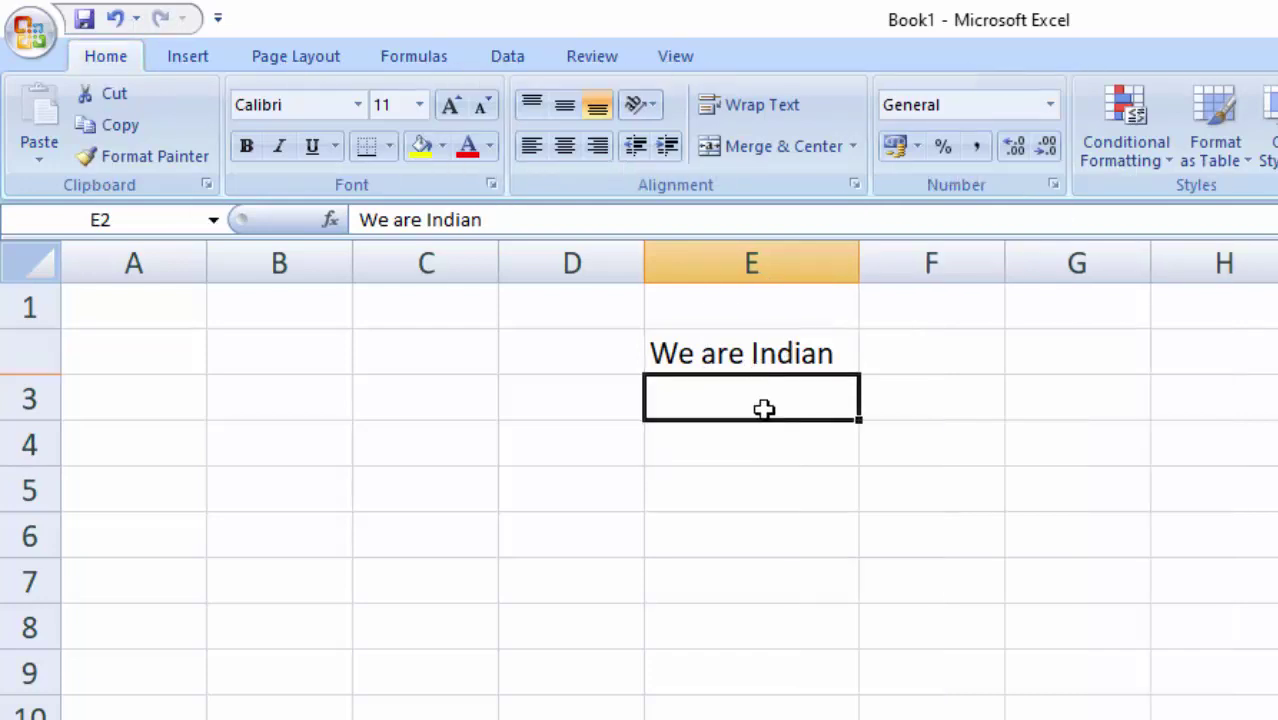
pyautogui.click(770, 360)
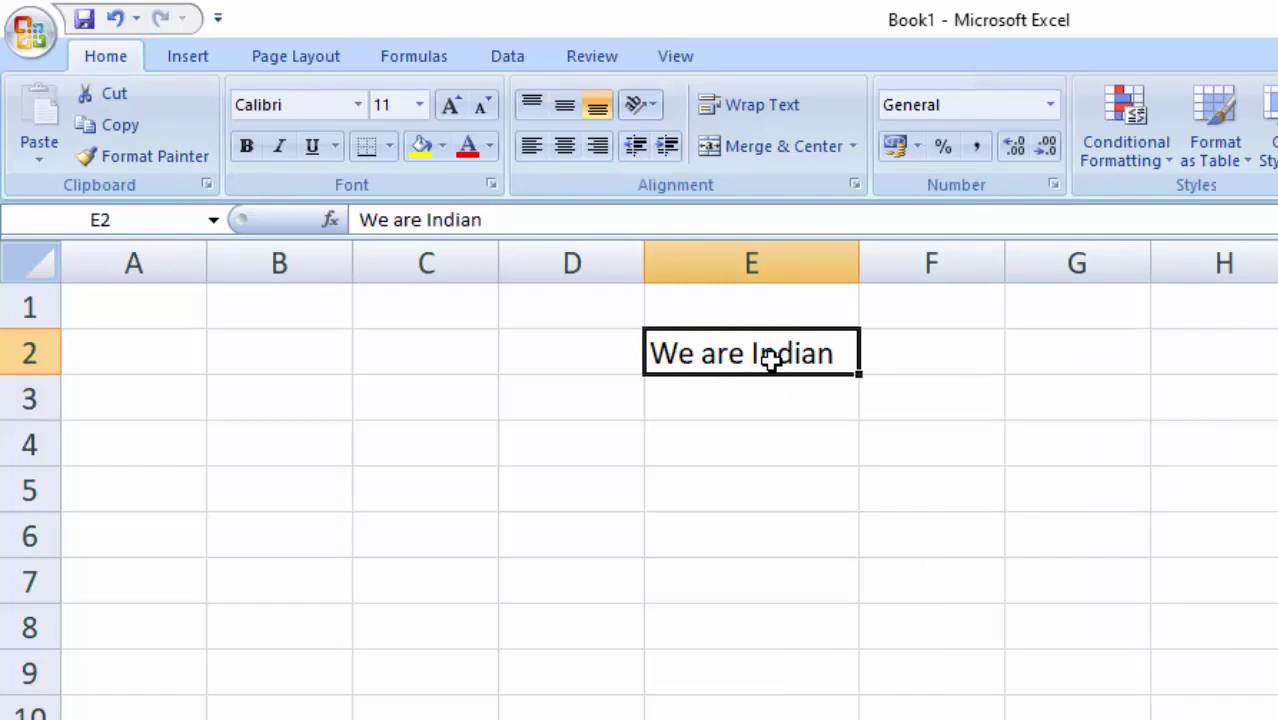
# Open the Borders list for E2 with Alt+H+B.
pyautogui.press('alt')
pyautogui.press('h')
pyautogui.press('b')
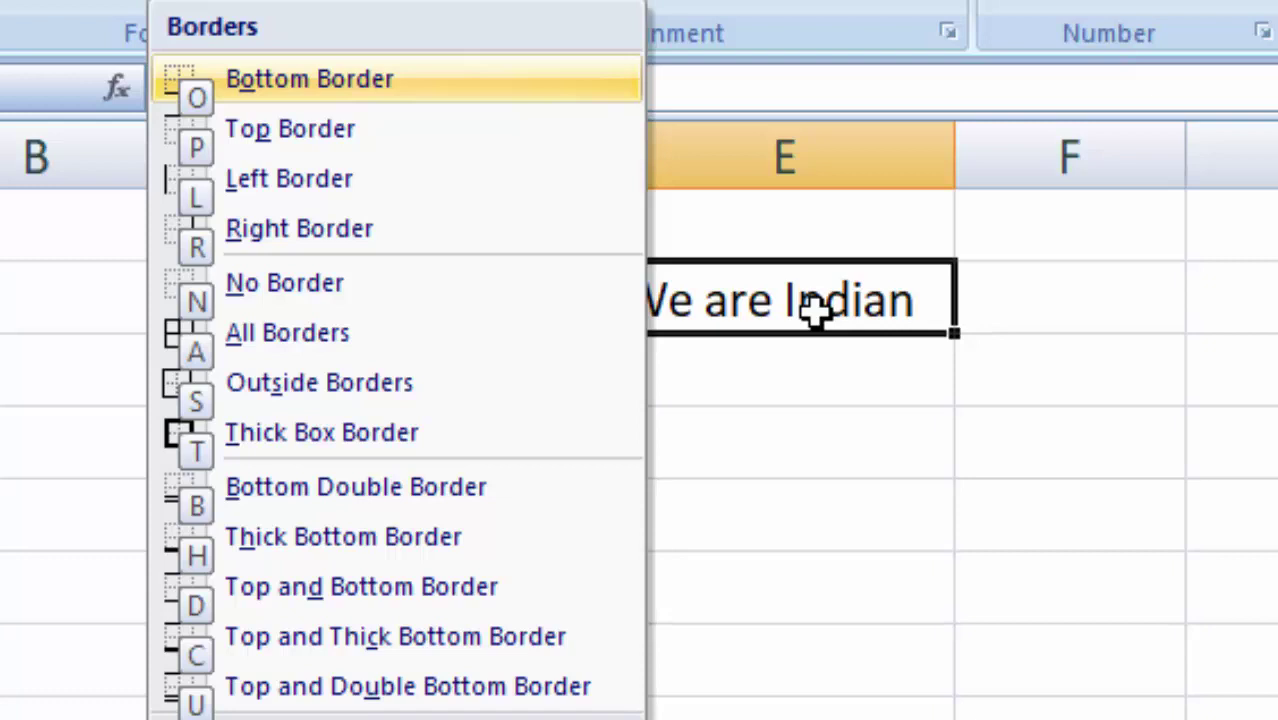
# Apply Outside Borders to E2 with S, then reopen the Borders list and close it unchanged.
pyautogui.press('s')
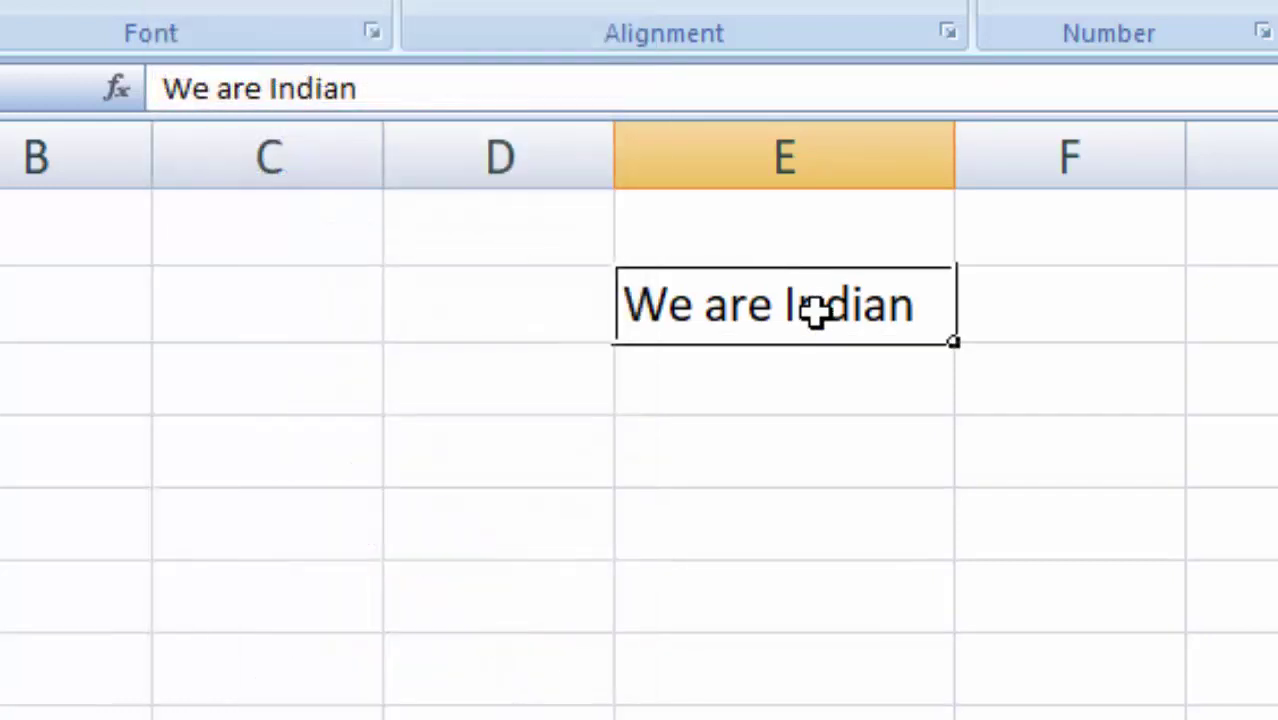
pyautogui.click(762, 598)
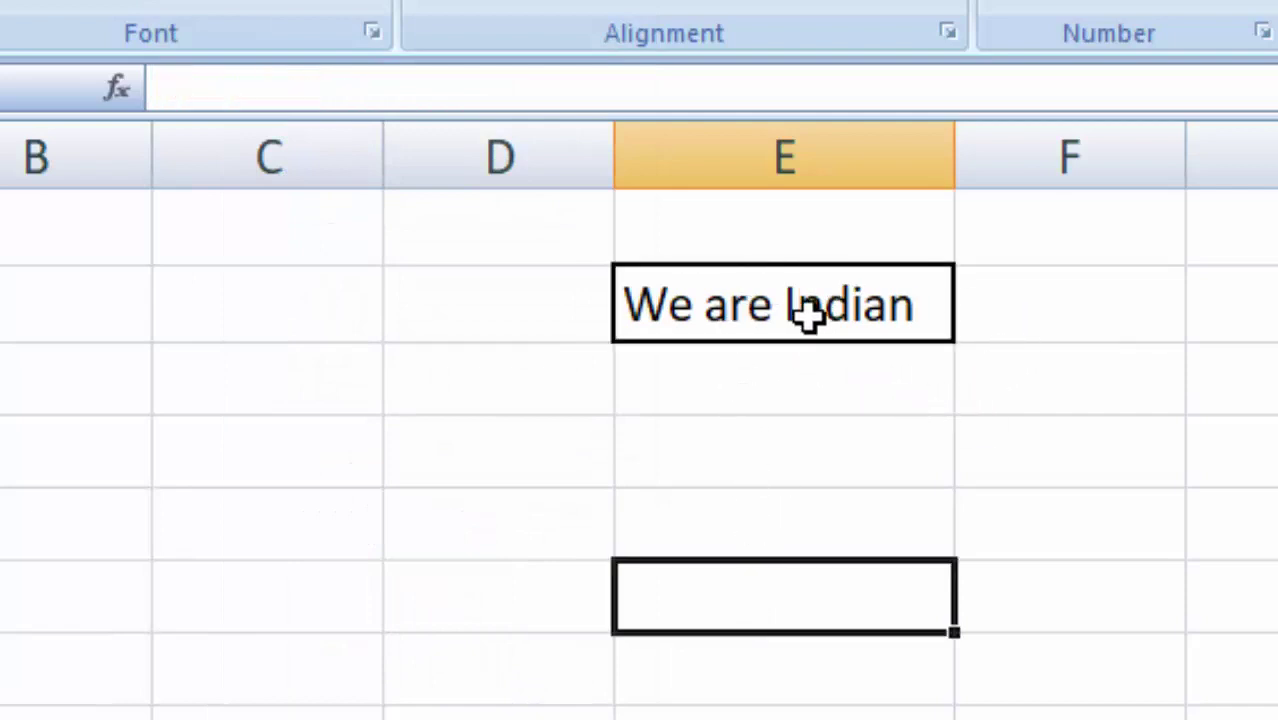
pyautogui.click(807, 313)
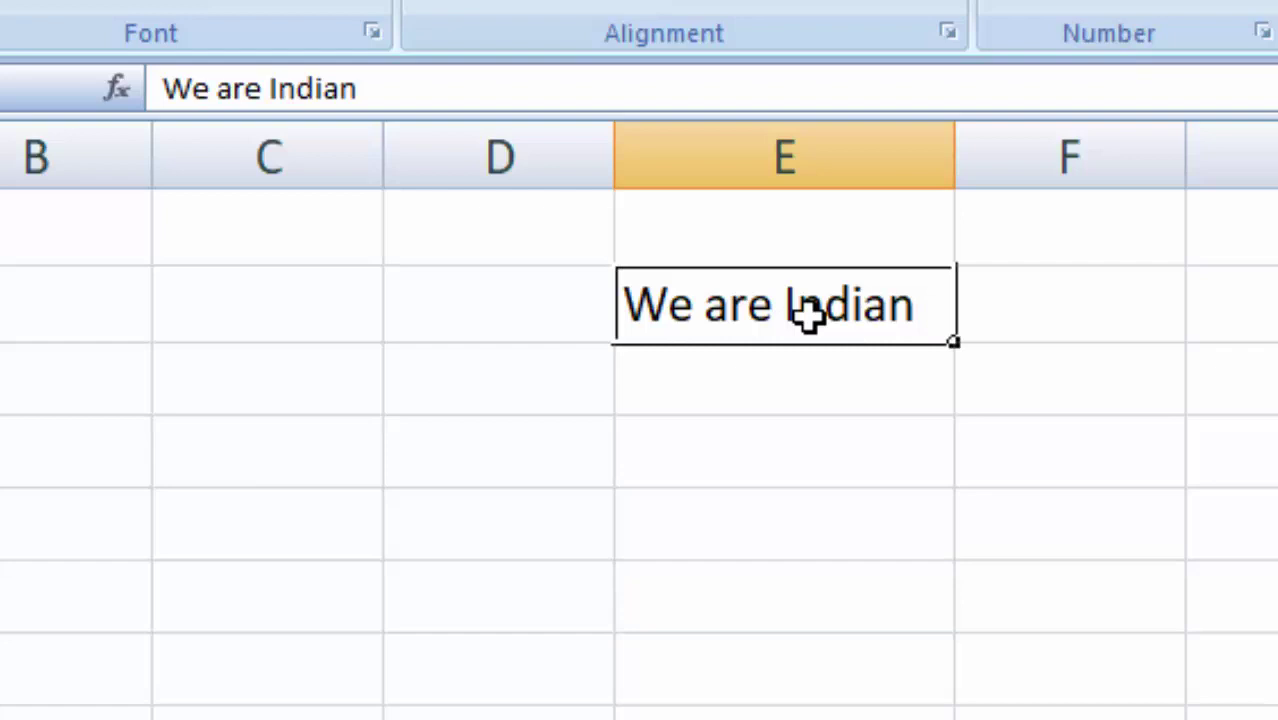
pyautogui.hotkey('alt', 'h')
pyautogui.press('b')
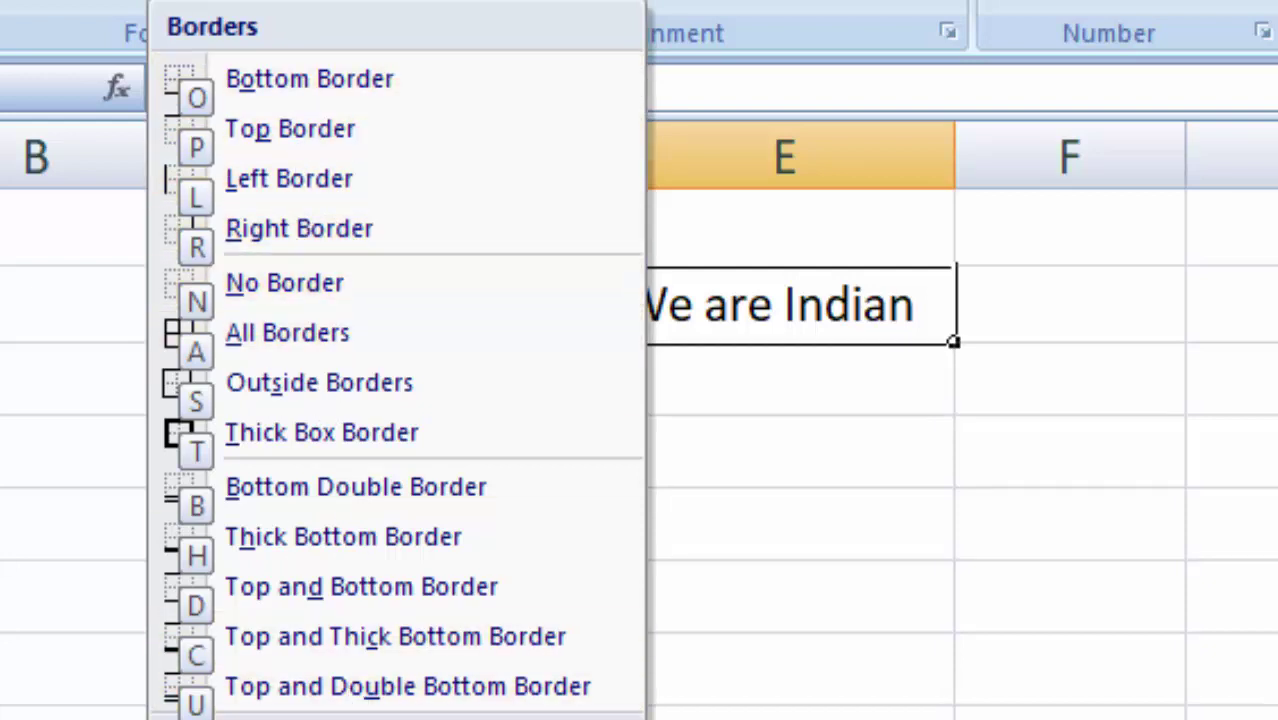
pyautogui.click(1035, 545)
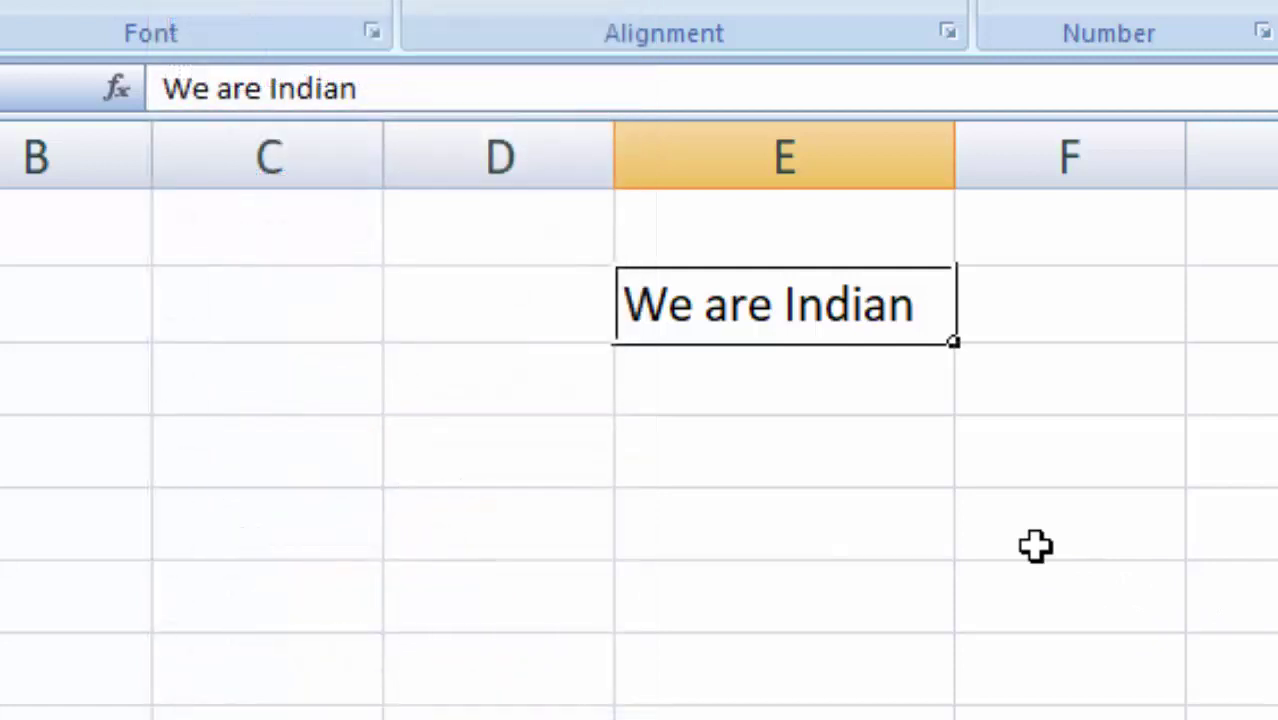